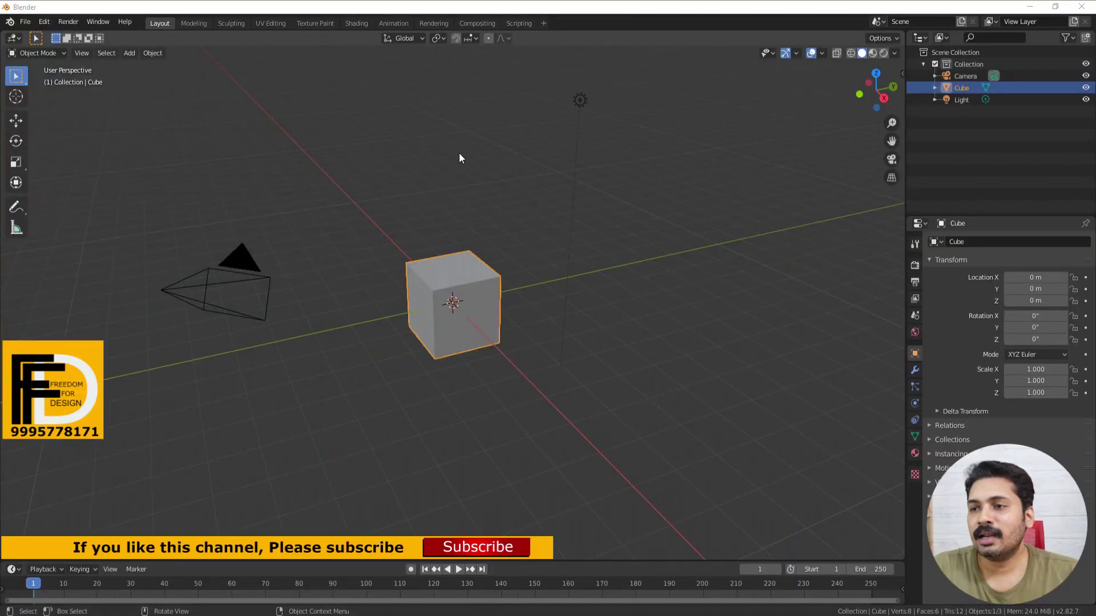
Orbit around the default cube, camera and light, zooming in and back out
{"action": "mouse_move", "coordinate": [398, 214]}
{"action": "middle_mouse_down"}
{"action": "mouse_move", "coordinate": [399, 232]}
{"action": "mouse_move", "coordinate": [379, 238]}
{"action": "middle_mouse_up"}
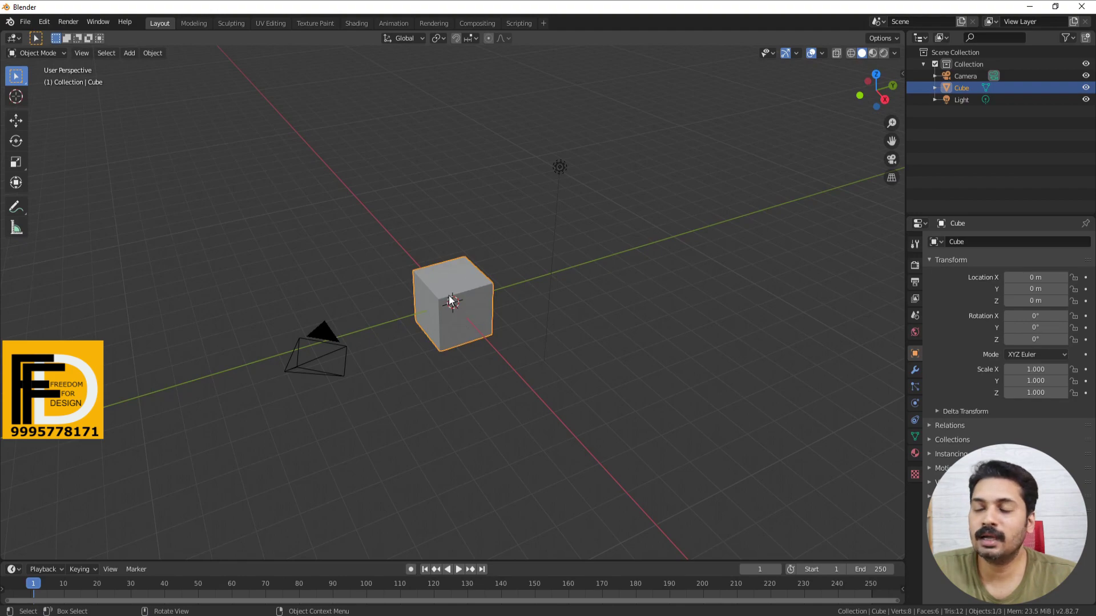
{"action": "scroll", "coordinate": [458, 327], "scroll_direction": "up", "scroll_amount": 2}
{"action": "scroll", "coordinate": [460, 309], "scroll_direction": "up", "scroll_amount": 1}
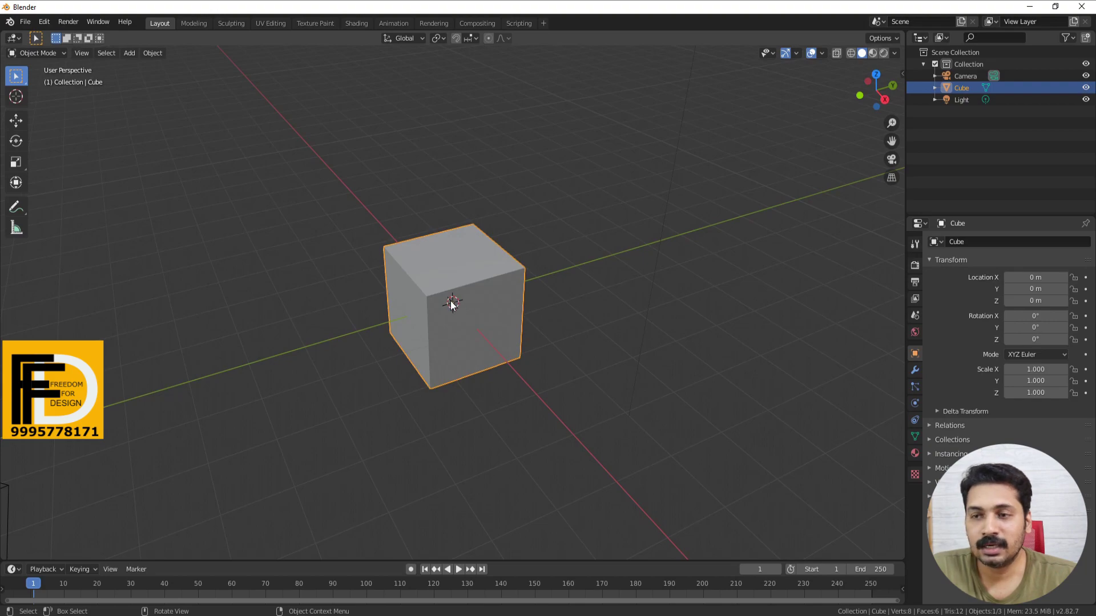
{"action": "scroll", "coordinate": [451, 304], "scroll_direction": "down", "scroll_amount": 1}
{"action": "scroll", "coordinate": [354, 298], "scroll_direction": "down", "scroll_amount": 2}
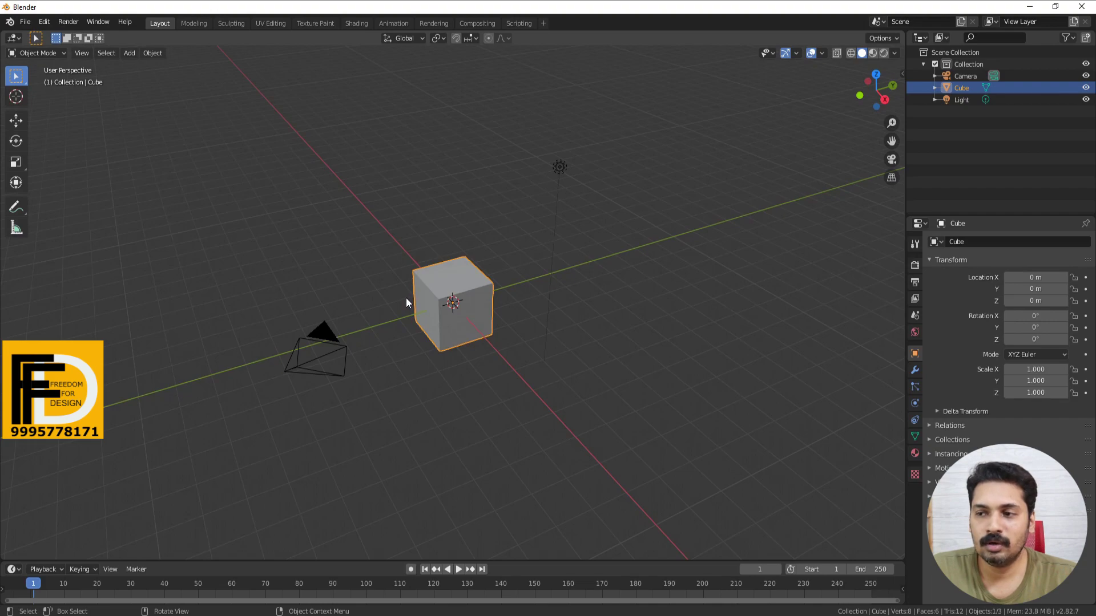
Delete the default cube, then box-select and delete the camera and light
{"action": "key", "text": "Delete"}
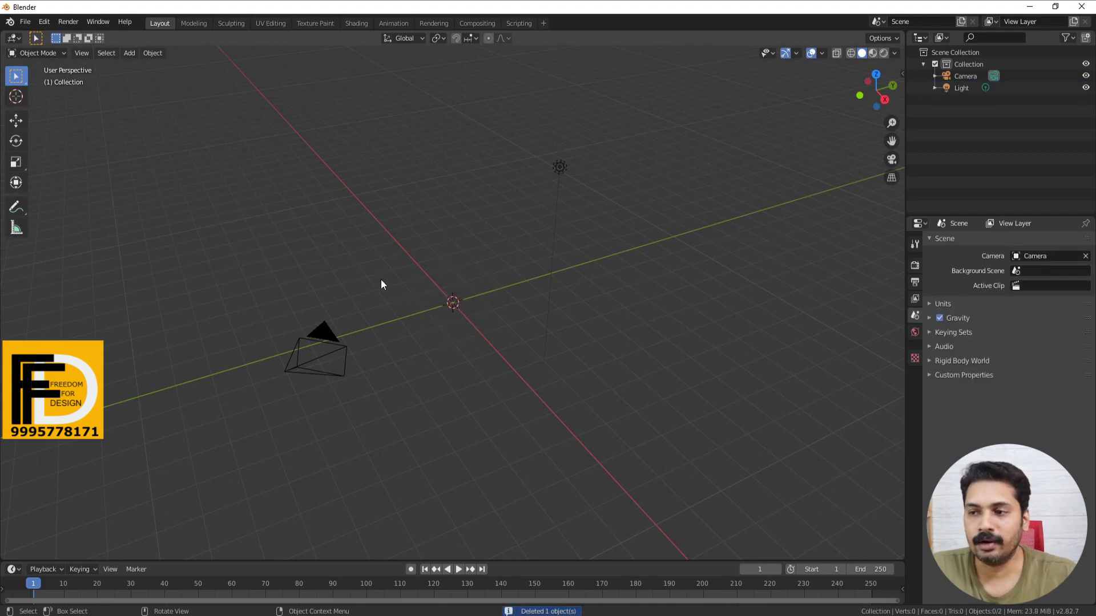
{"action": "left_click_drag", "start_coordinate": [628, 134], "coordinate": [252, 422]}
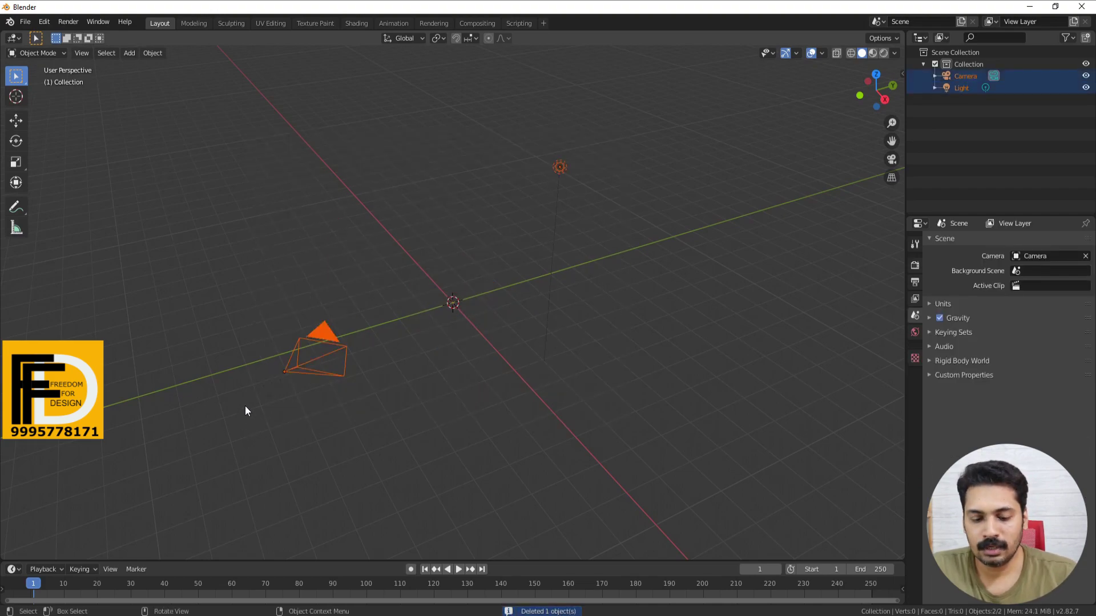
{"action": "key", "text": "Delete"}
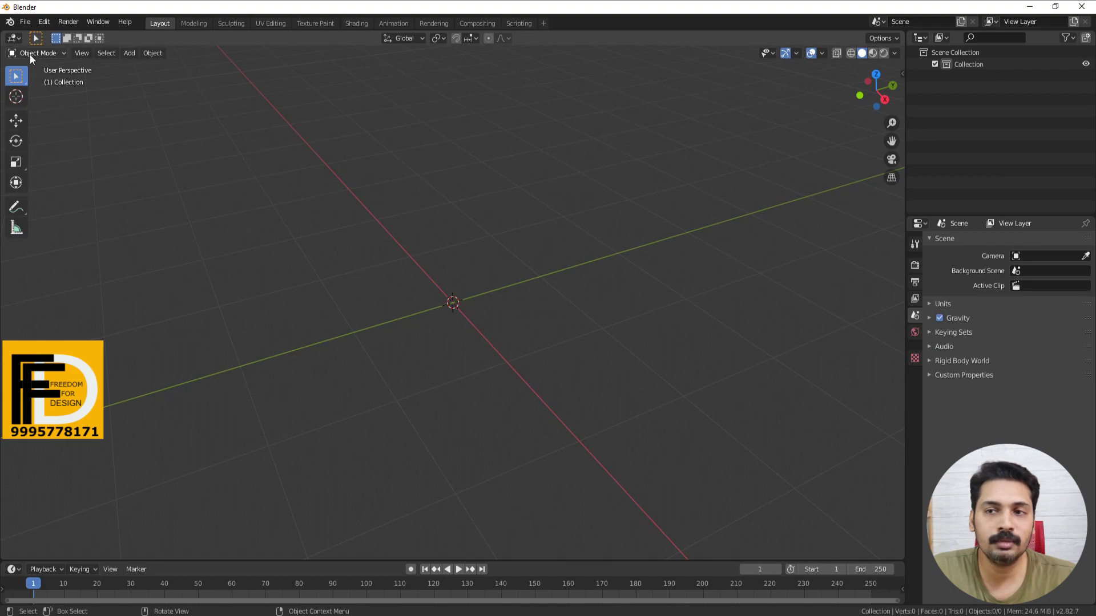
{"action": "left_click", "coordinate": [129, 54]}
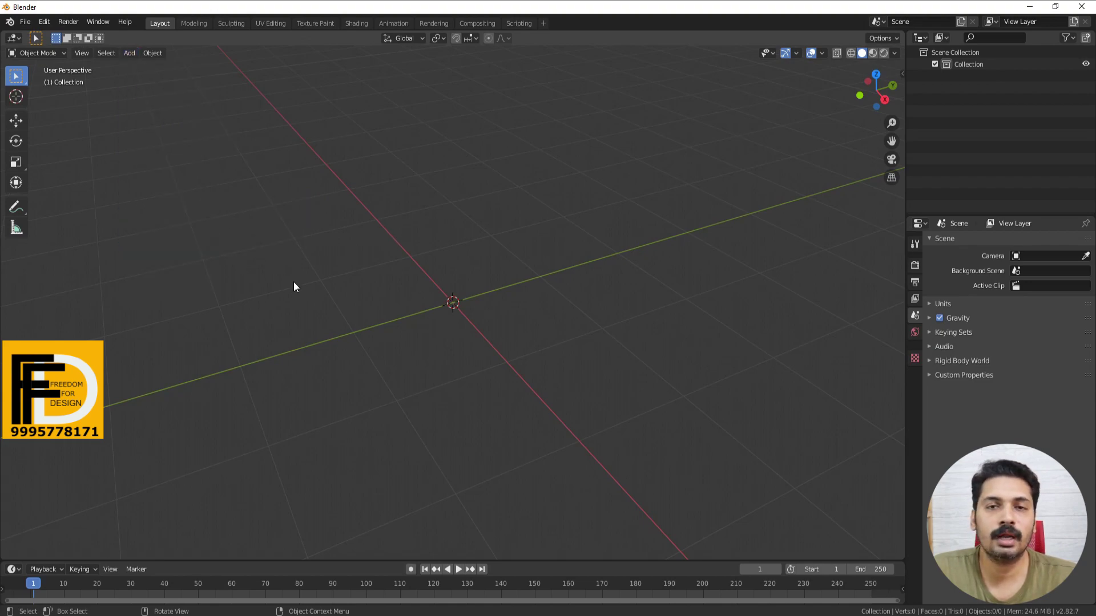
{"action": "left_click", "coordinate": [129, 53]}
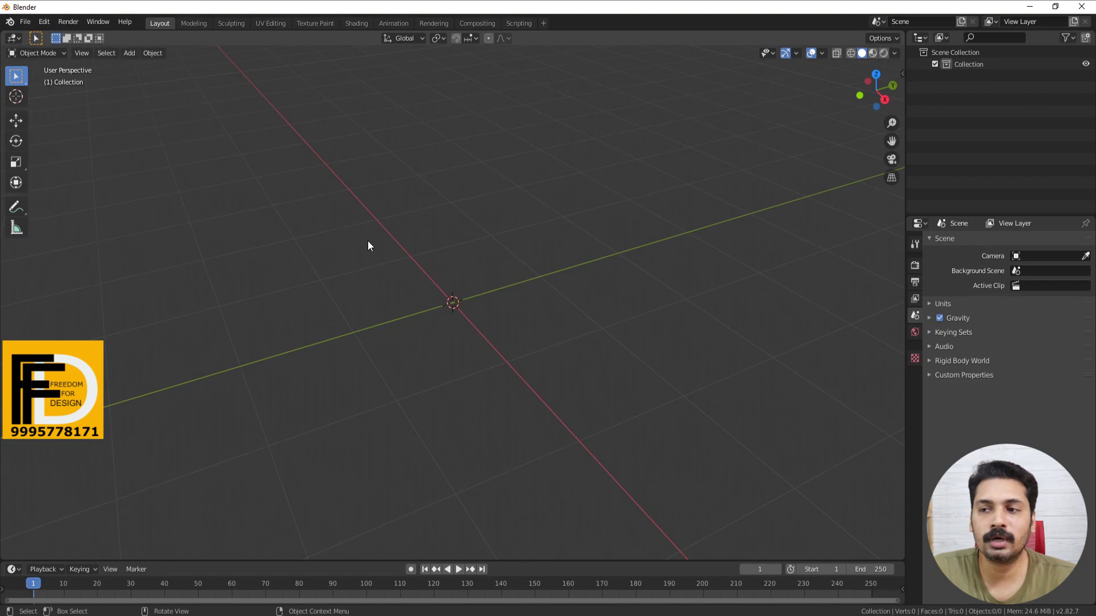
Add a mesh cube at the origin of the empty scene, selected at scale 1.000
{"action": "key", "text": "shift+a"}
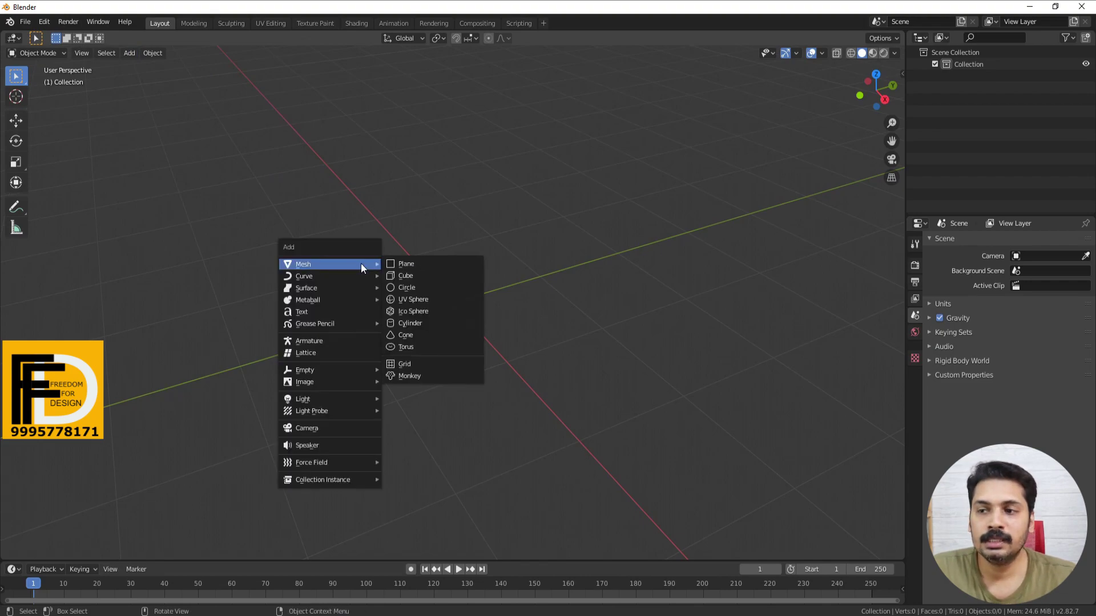
{"action": "left_click", "coordinate": [129, 53]}
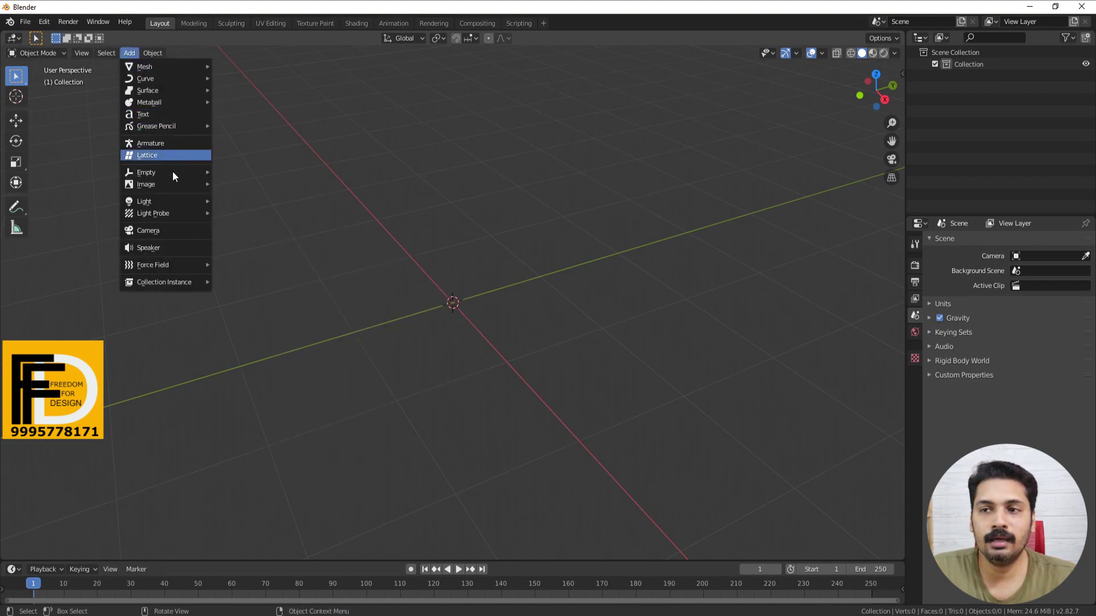
{"action": "key", "text": "shift+a"}
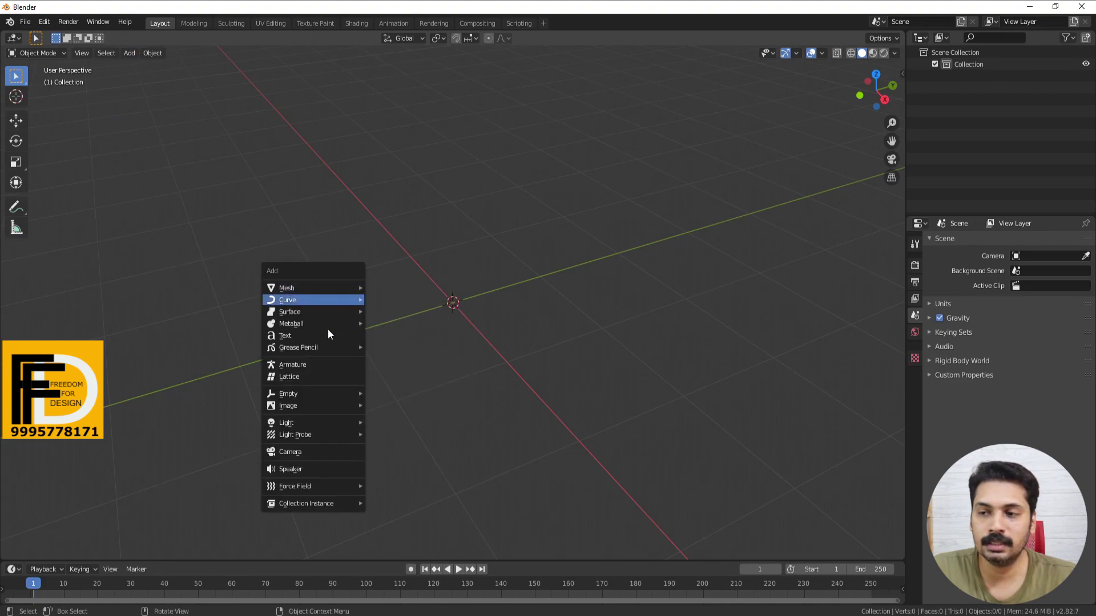
{"action": "mouse_move", "coordinate": [313, 287]}
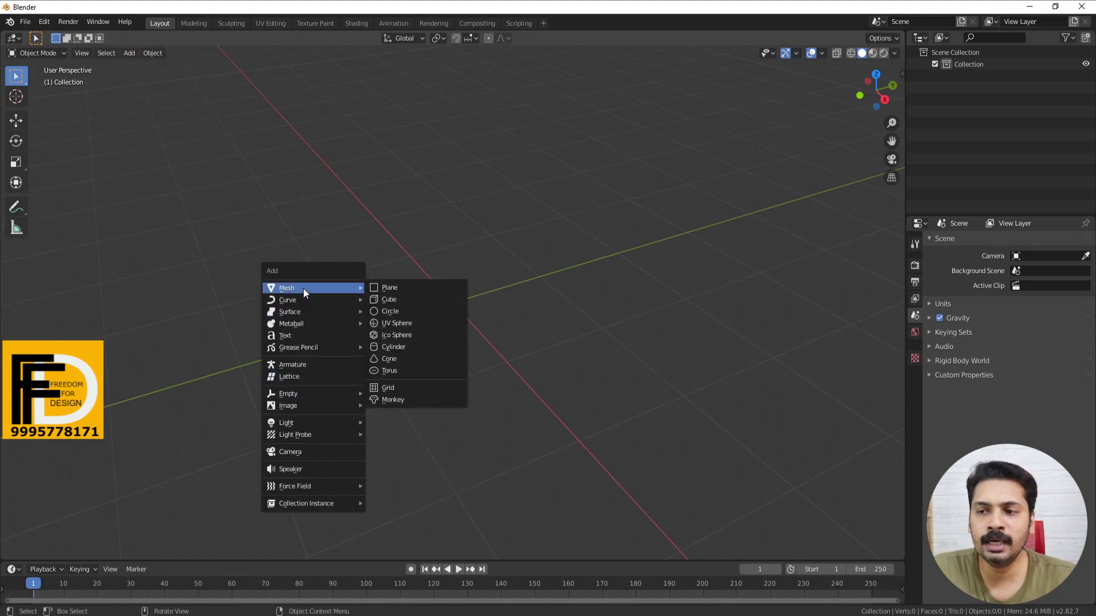
{"action": "left_click", "coordinate": [389, 301]}
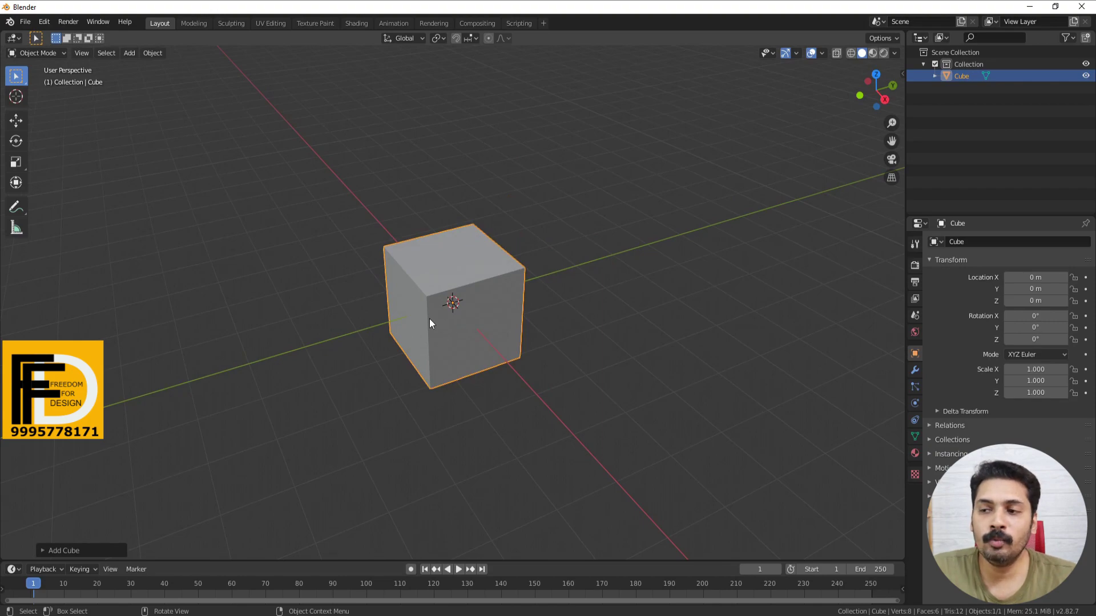
{"action": "scroll", "coordinate": [465, 323], "scroll_direction": "up", "scroll_amount": 2}
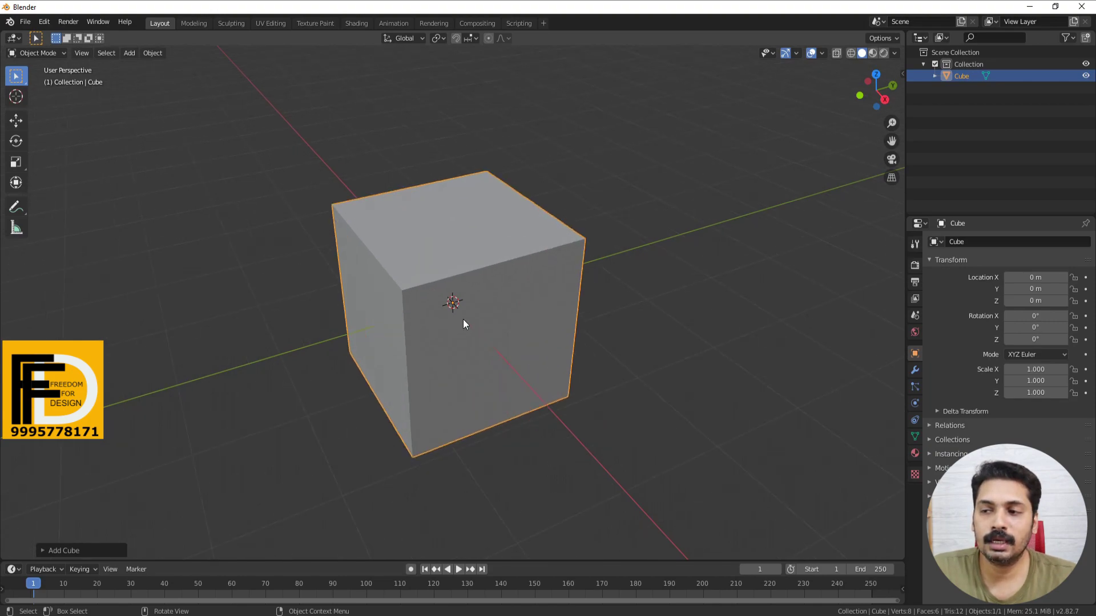
{"action": "scroll", "coordinate": [464, 320], "scroll_direction": "up", "scroll_amount": 3}
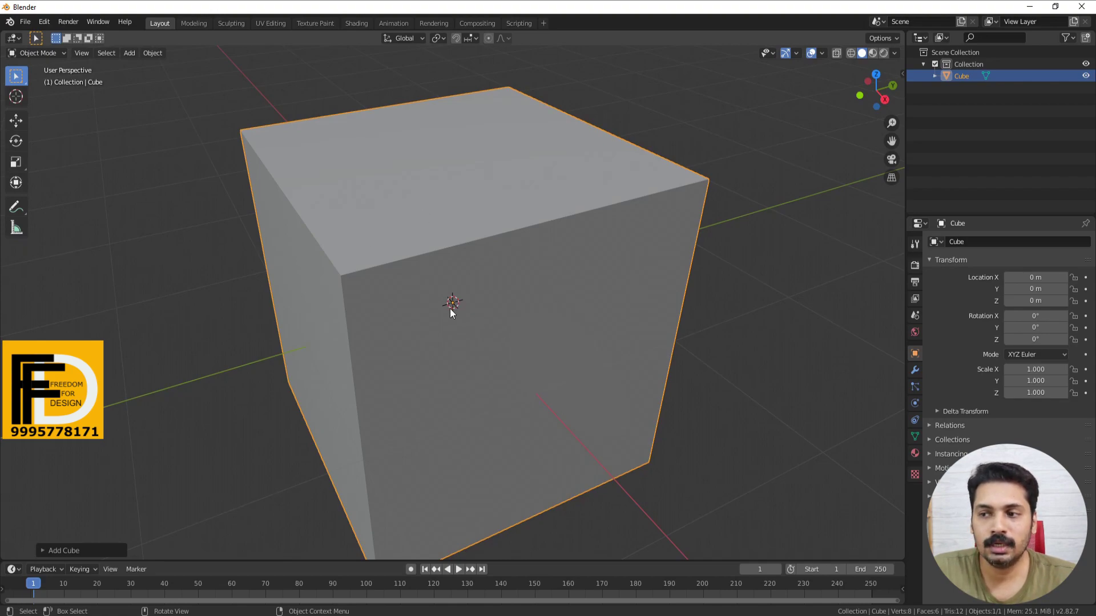
{"action": "scroll", "coordinate": [422, 326], "scroll_direction": "down", "scroll_amount": 3}
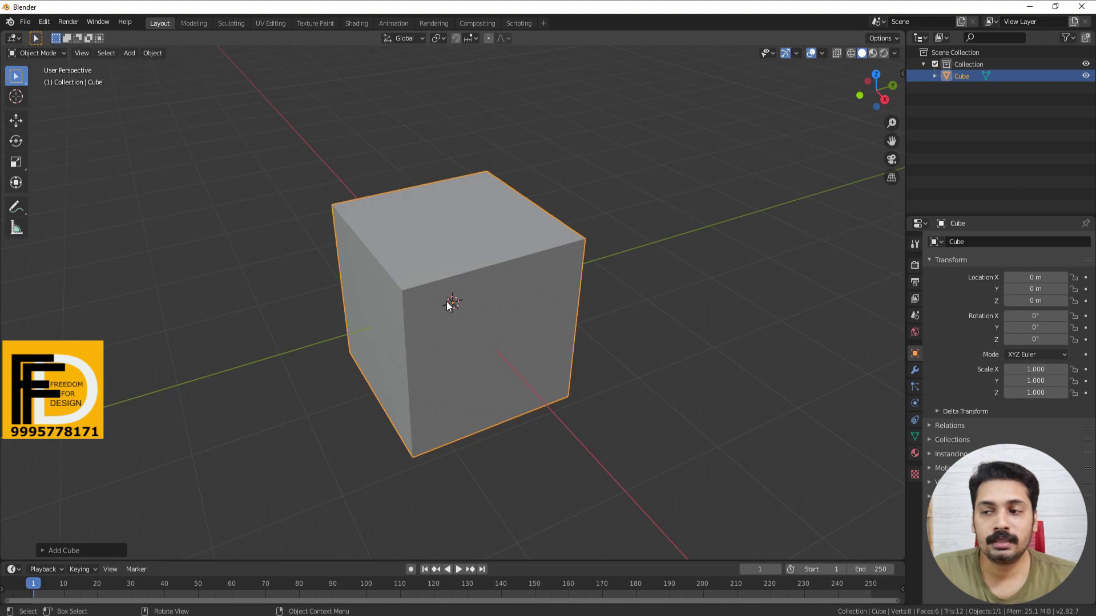
Add a mesh cylinder at the origin so it overlaps the cube
{"action": "scroll", "coordinate": [353, 315], "scroll_direction": "down", "scroll_amount": 3}
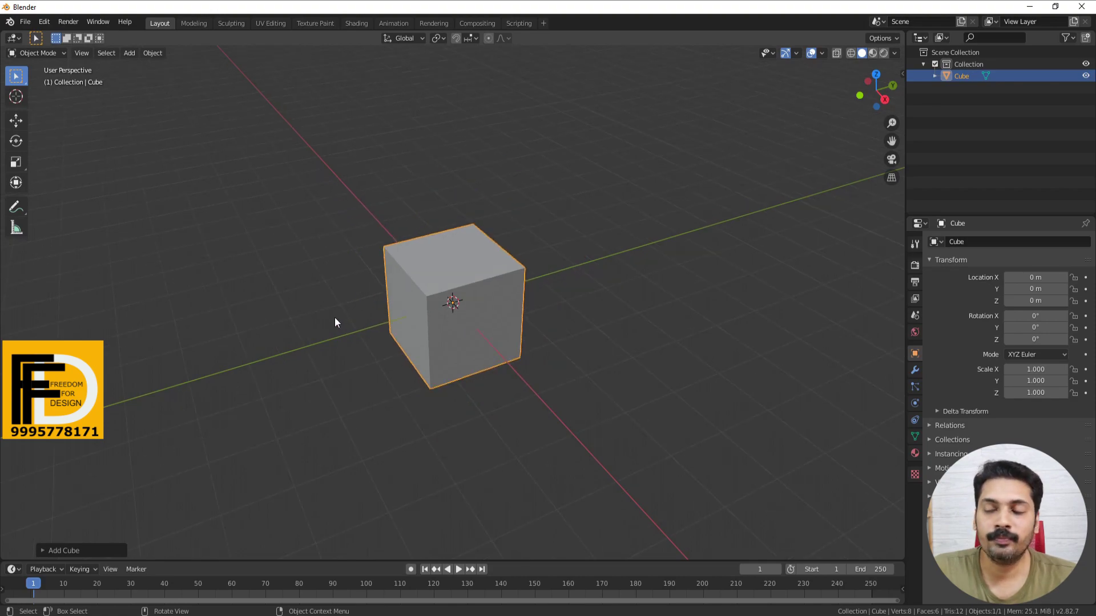
{"action": "scroll", "coordinate": [334, 317], "scroll_direction": "down", "scroll_amount": 4}
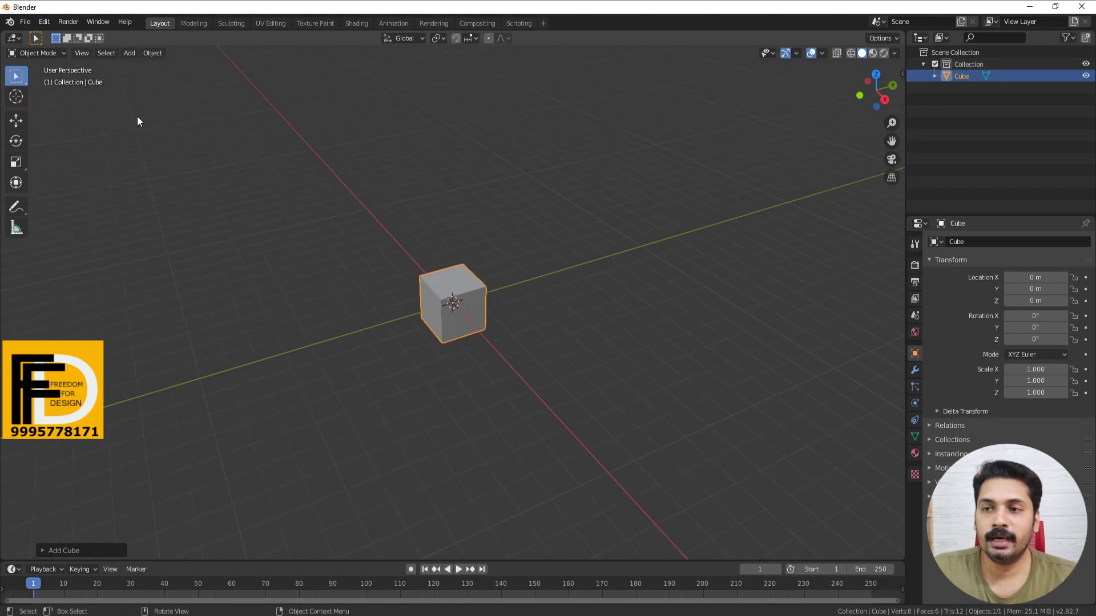
{"action": "left_click", "coordinate": [130, 53]}
{"action": "mouse_move", "coordinate": [144, 67]}
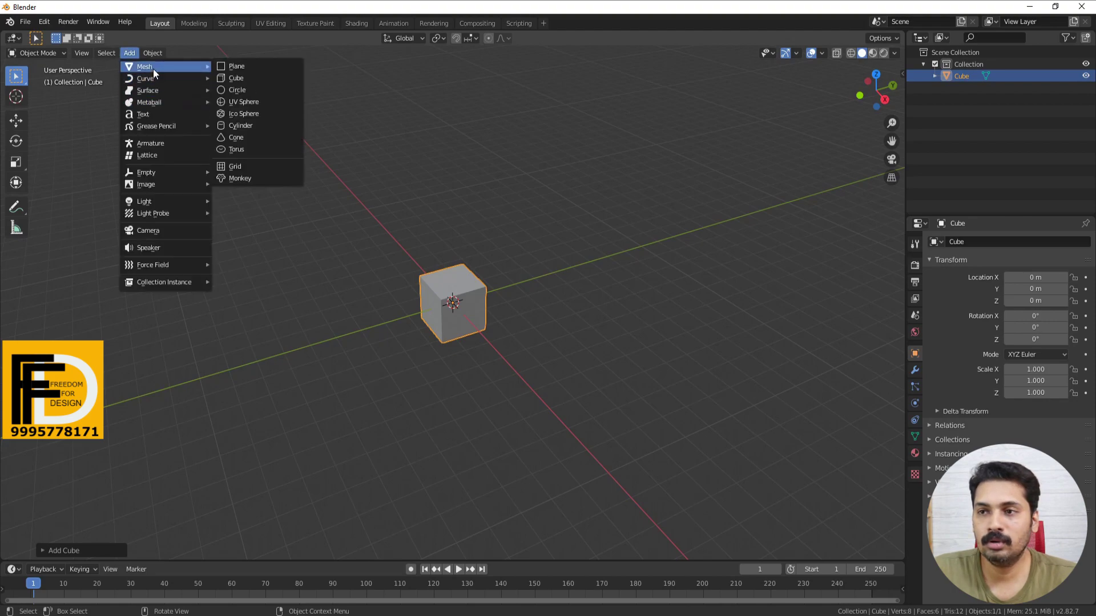
{"action": "left_click", "coordinate": [248, 126]}
{"action": "scroll", "coordinate": [482, 349], "scroll_direction": "up", "scroll_amount": 3}
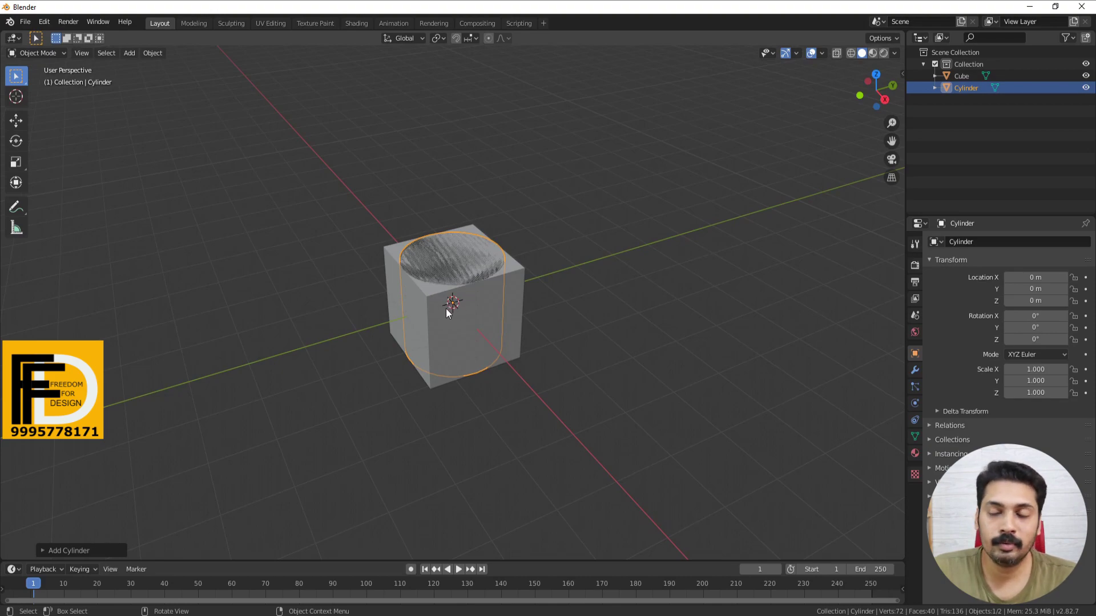
{"action": "scroll", "coordinate": [447, 313], "scroll_direction": "down", "scroll_amount": 3}
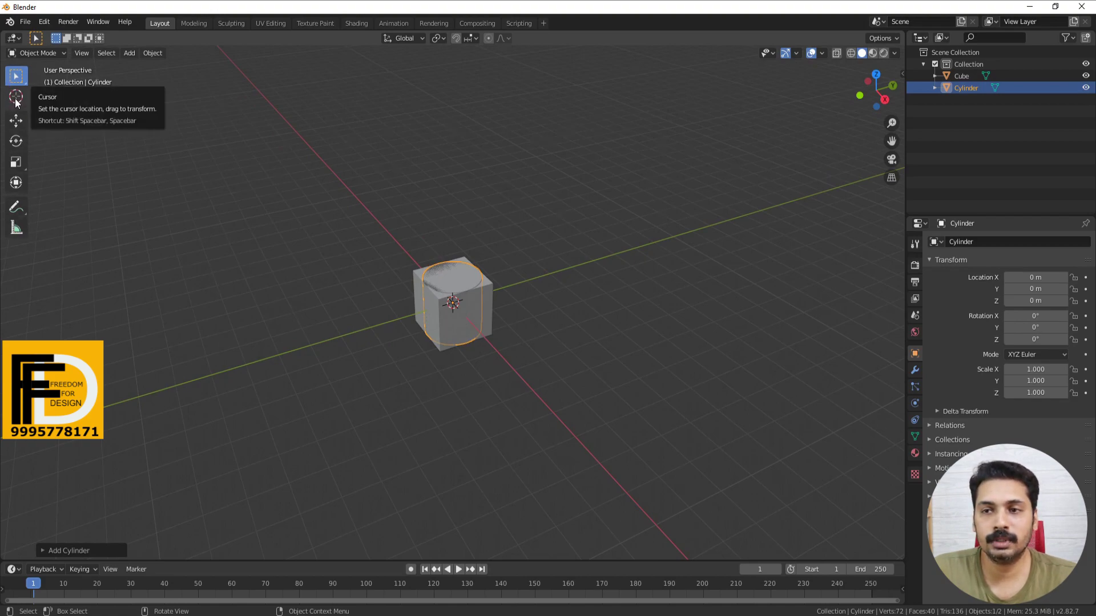
Place a cone on the floor right of the cube at X 4.3665, Y 6.9509, Z -1.2217 m
{"action": "left_click", "coordinate": [16, 99]}
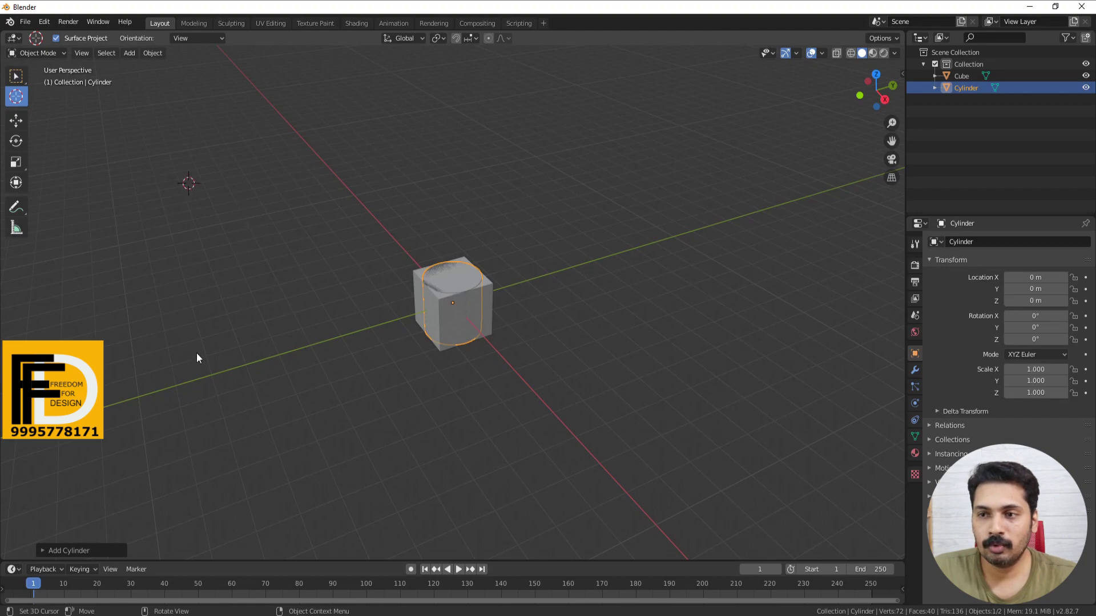
{"action": "left_click", "coordinate": [691, 343]}
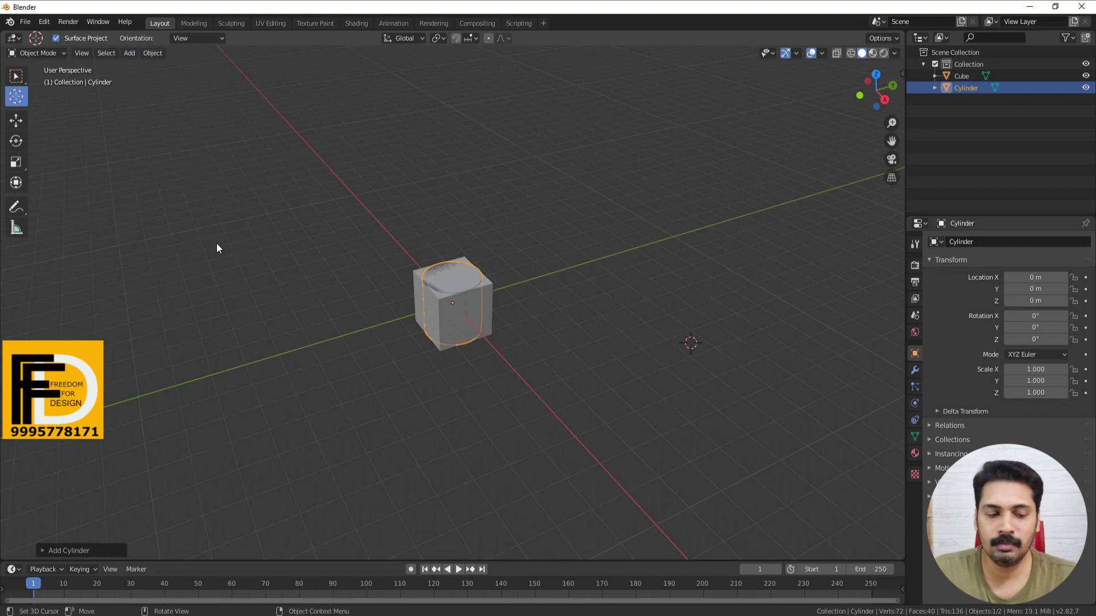
{"action": "key", "text": "shift+a"}
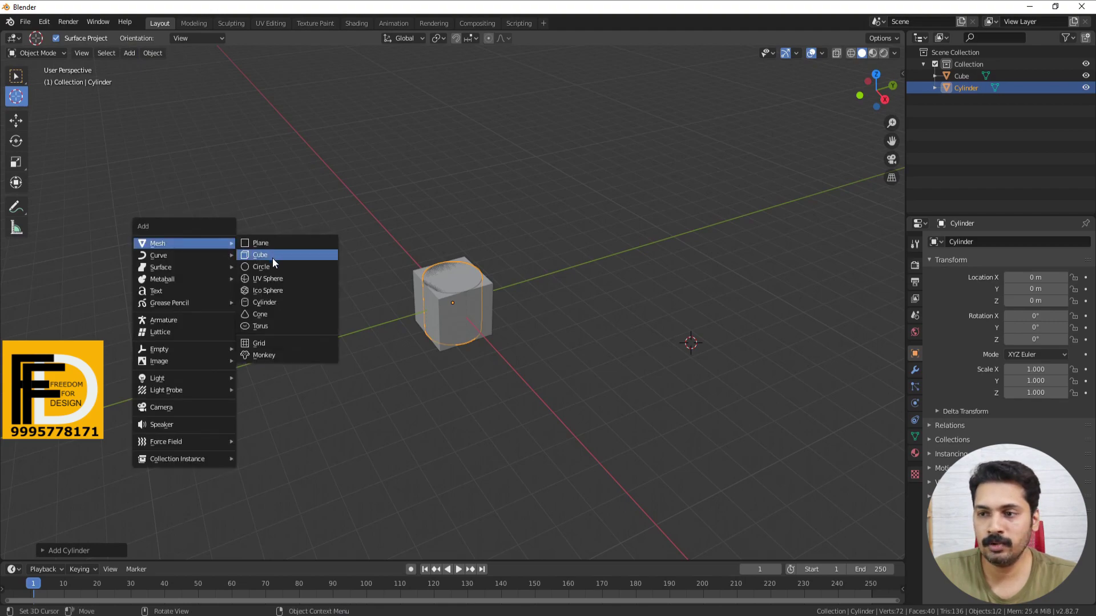
{"action": "left_click", "coordinate": [258, 316]}
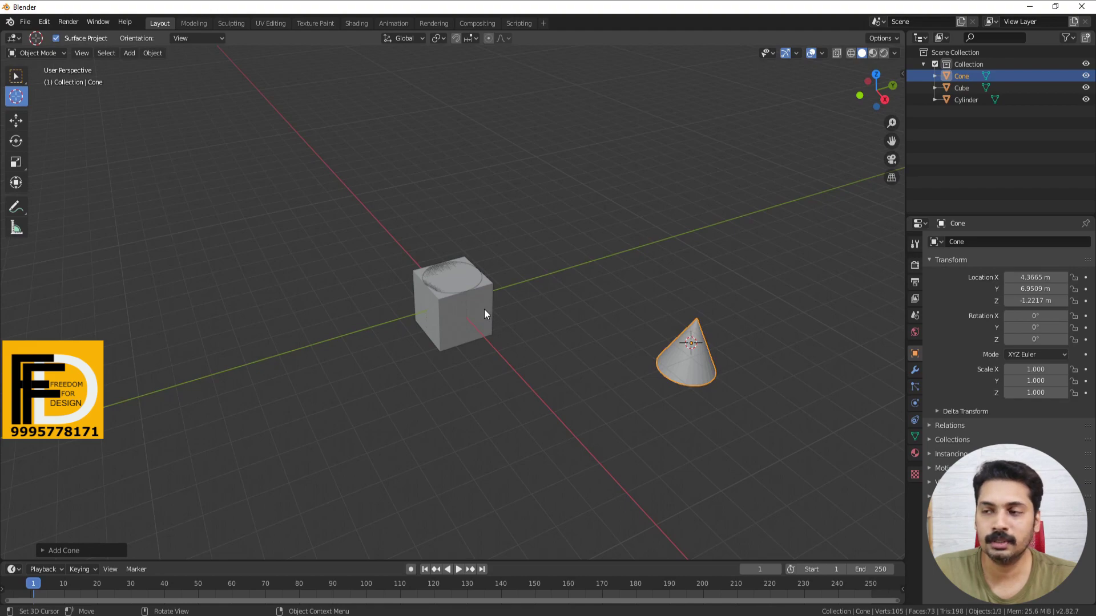
{"action": "left_click", "coordinate": [512, 120]}
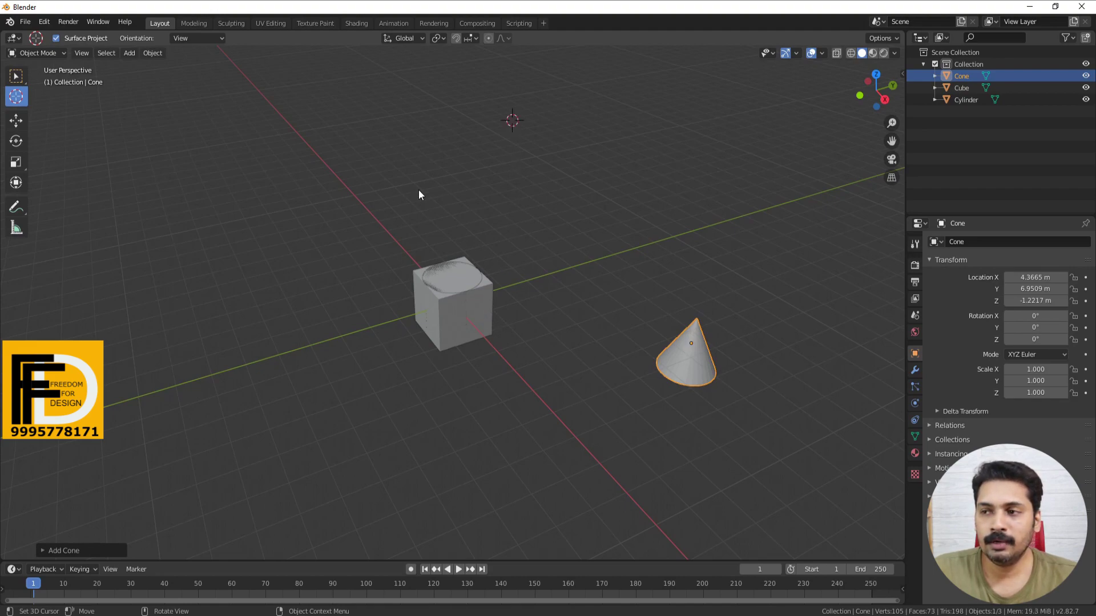
Add a cube behind the original and Cube.002 resting on top of the lower cube
{"action": "left_click", "coordinate": [130, 53]}
{"action": "mouse_move", "coordinate": [145, 66]}
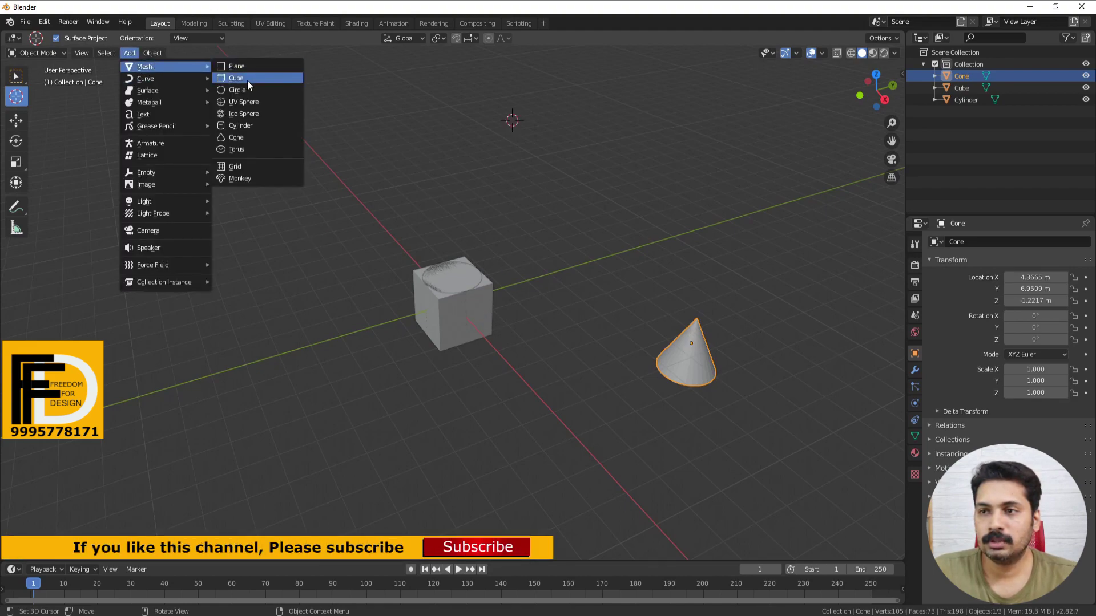
{"action": "left_click", "coordinate": [248, 79]}
{"action": "left_click", "coordinate": [228, 249]}
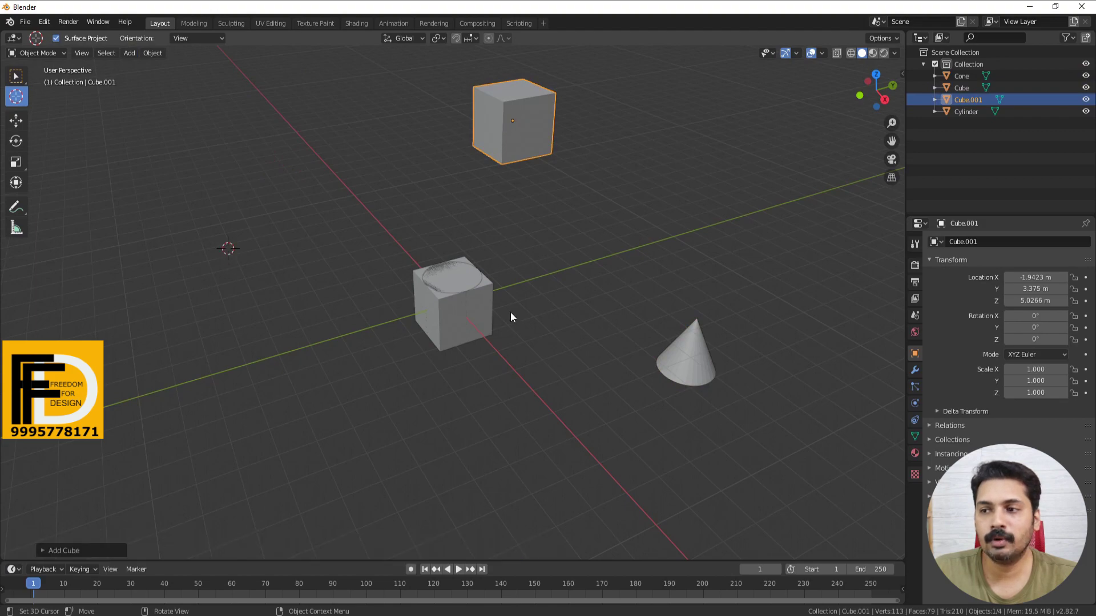
{"action": "left_click", "coordinate": [440, 272]}
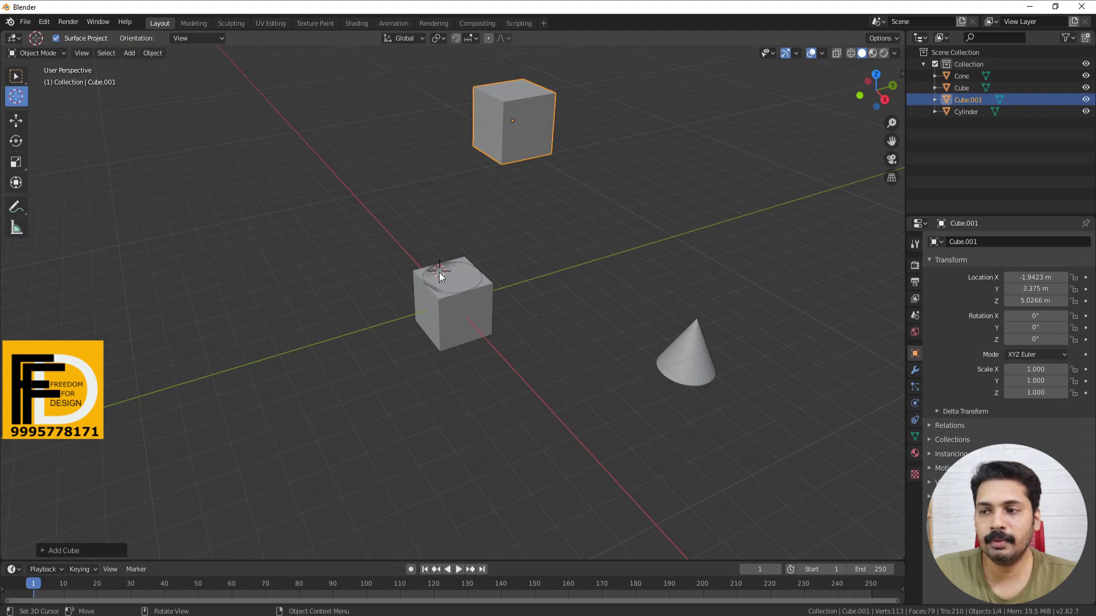
{"action": "left_click", "coordinate": [130, 53]}
{"action": "mouse_move", "coordinate": [145, 66]}
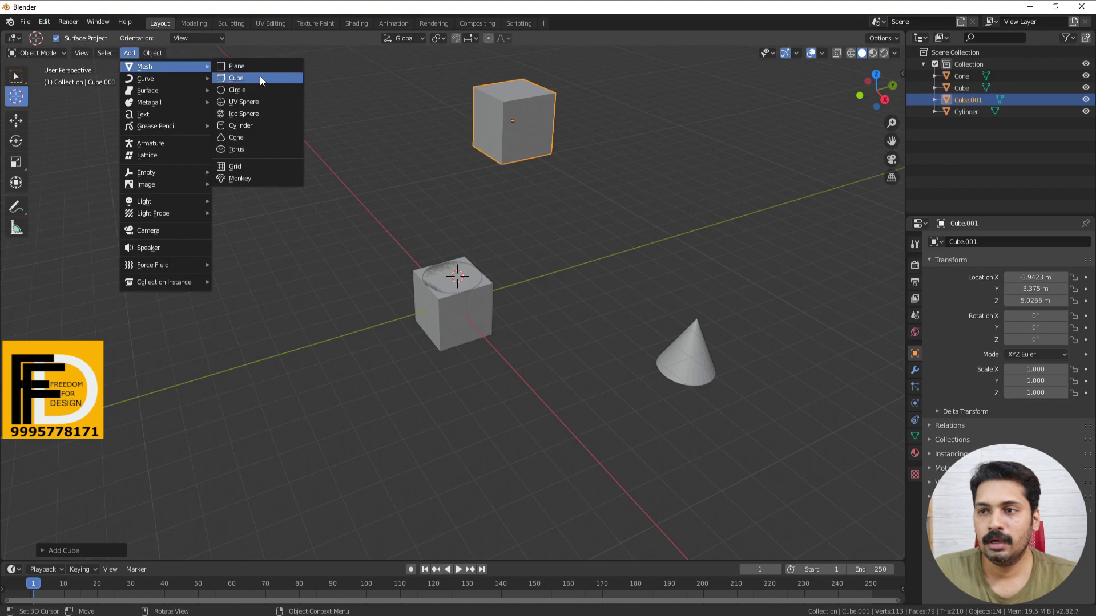
{"action": "left_click", "coordinate": [259, 76]}
Orbit the stack, set the 3D cursor on the cone and cube base, and restore Select Box
{"action": "mouse_move", "coordinate": [264, 218]}
{"action": "middle_mouse_down"}
{"action": "mouse_move", "coordinate": [362, 244]}
{"action": "mouse_move", "coordinate": [271, 249]}
{"action": "mouse_move", "coordinate": [305, 307]}
{"action": "mouse_move", "coordinate": [425, 298]}
{"action": "middle_mouse_up"}
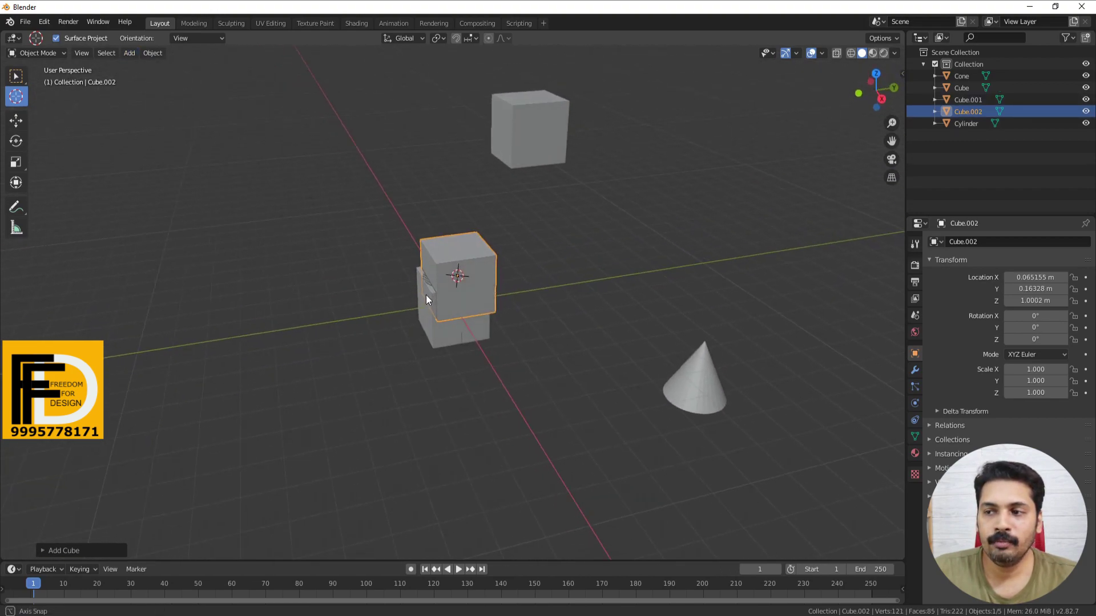
{"action": "scroll", "coordinate": [425, 296], "scroll_direction": "up", "scroll_amount": 3}
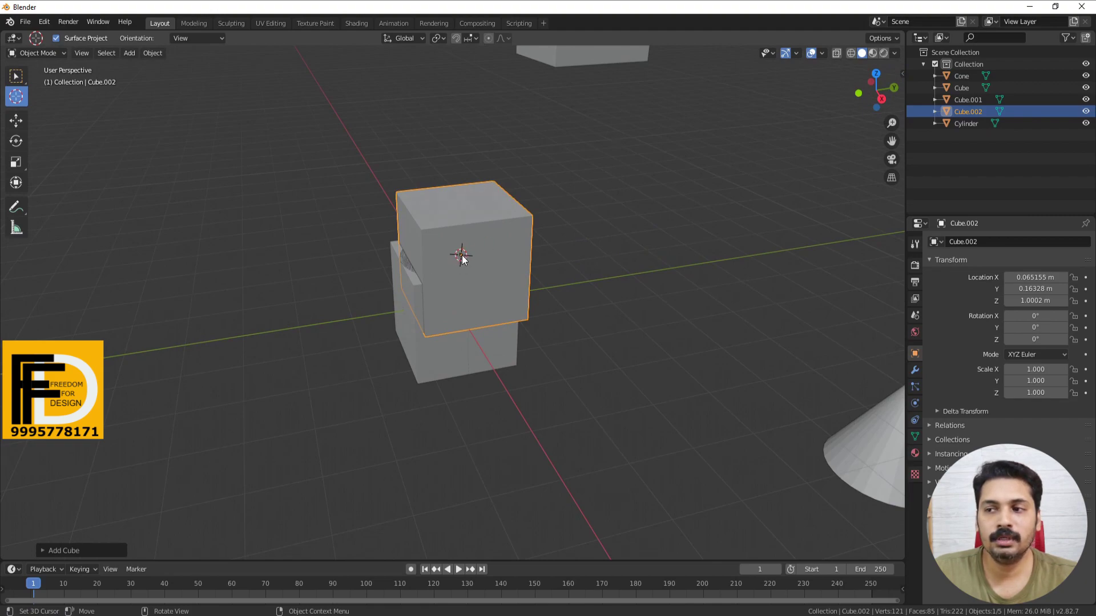
{"action": "scroll", "coordinate": [421, 263], "scroll_direction": "down", "scroll_amount": 4}
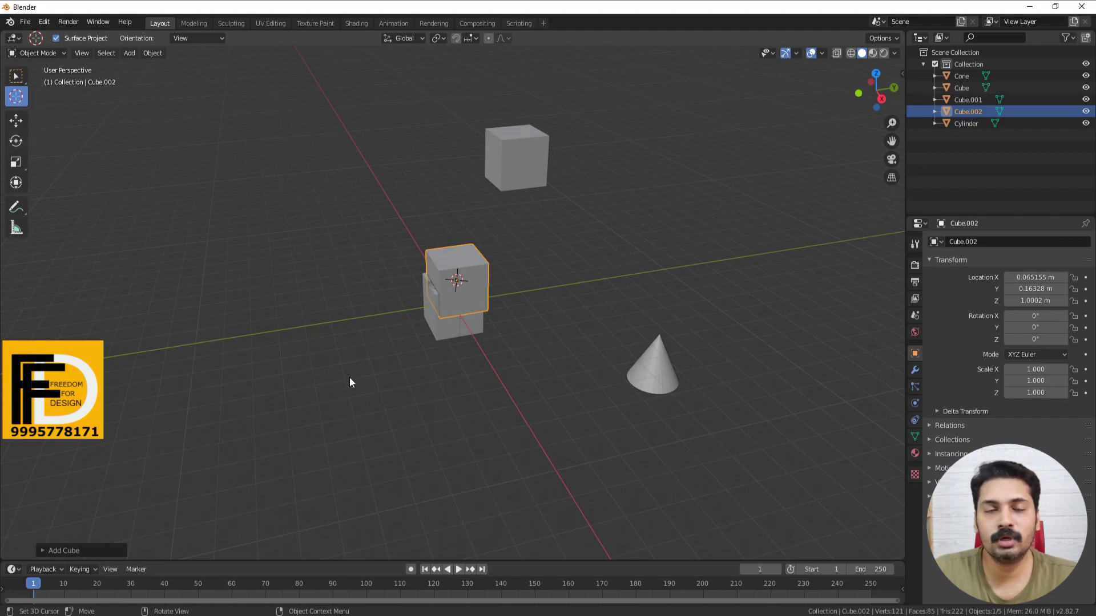
{"action": "left_click", "coordinate": [515, 160]}
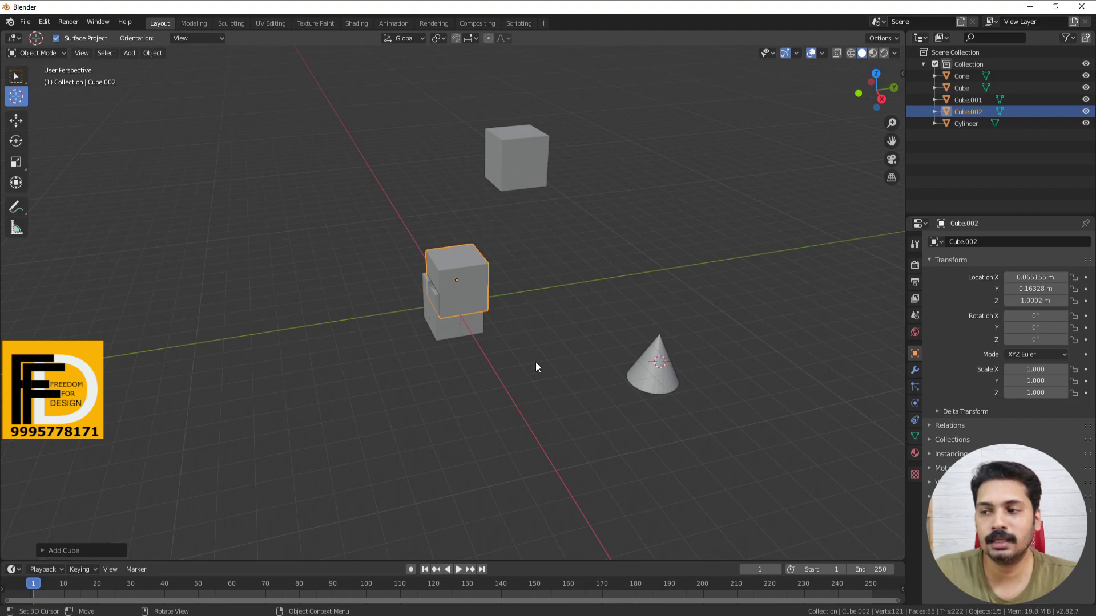
{"action": "left_click", "coordinate": [452, 331]}
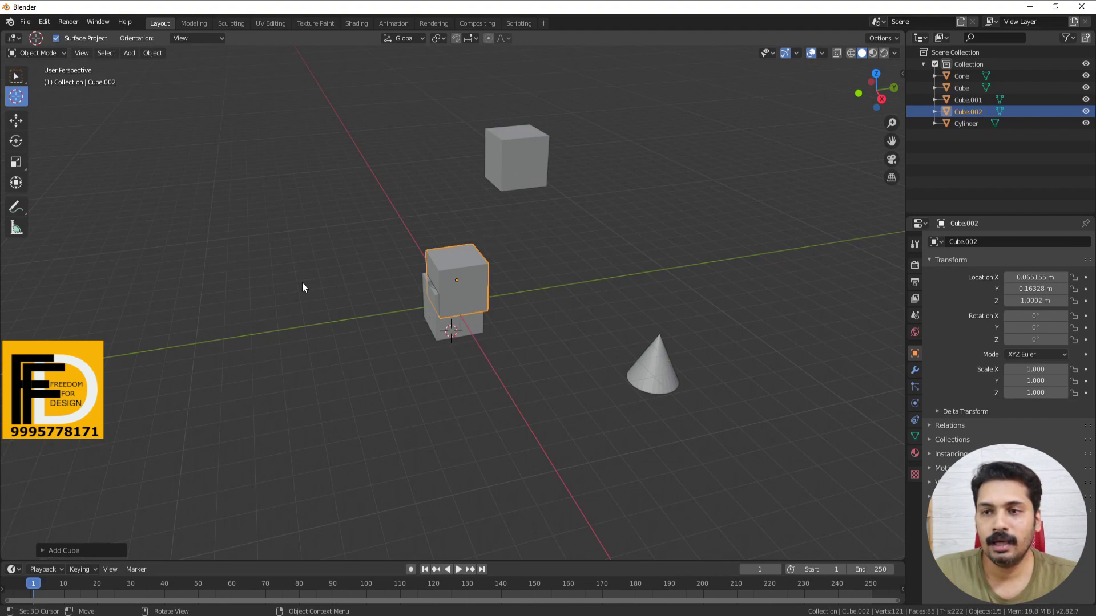
{"action": "left_click", "coordinate": [16, 76]}
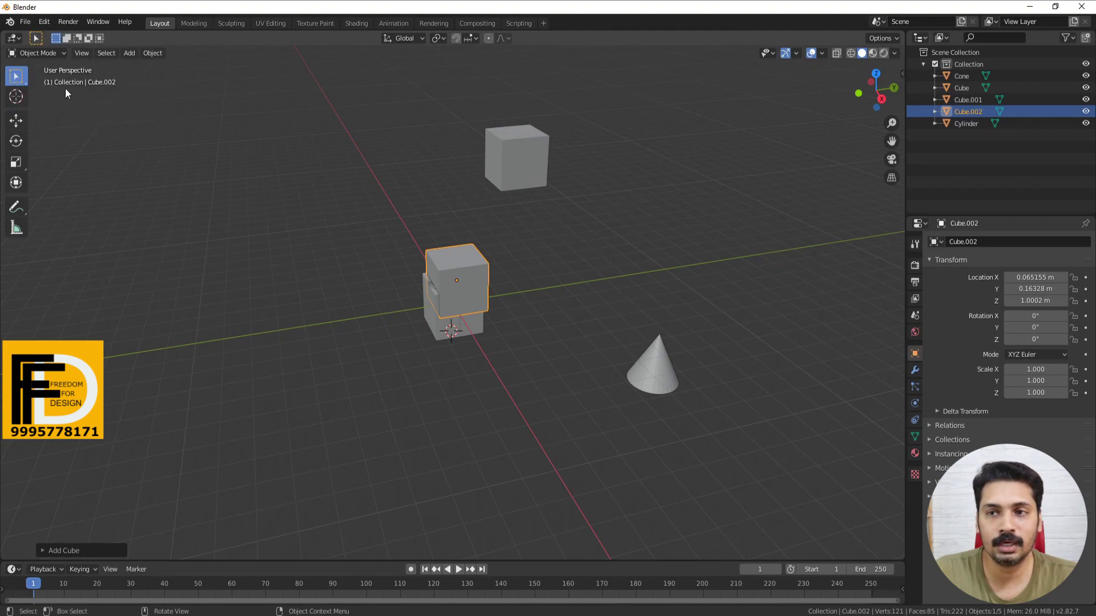
Box-select the stacked Cube, Cube.002 and the Cylinder together
{"action": "left_click", "coordinate": [513, 154]}
{"action": "left_click", "coordinate": [651, 368]}
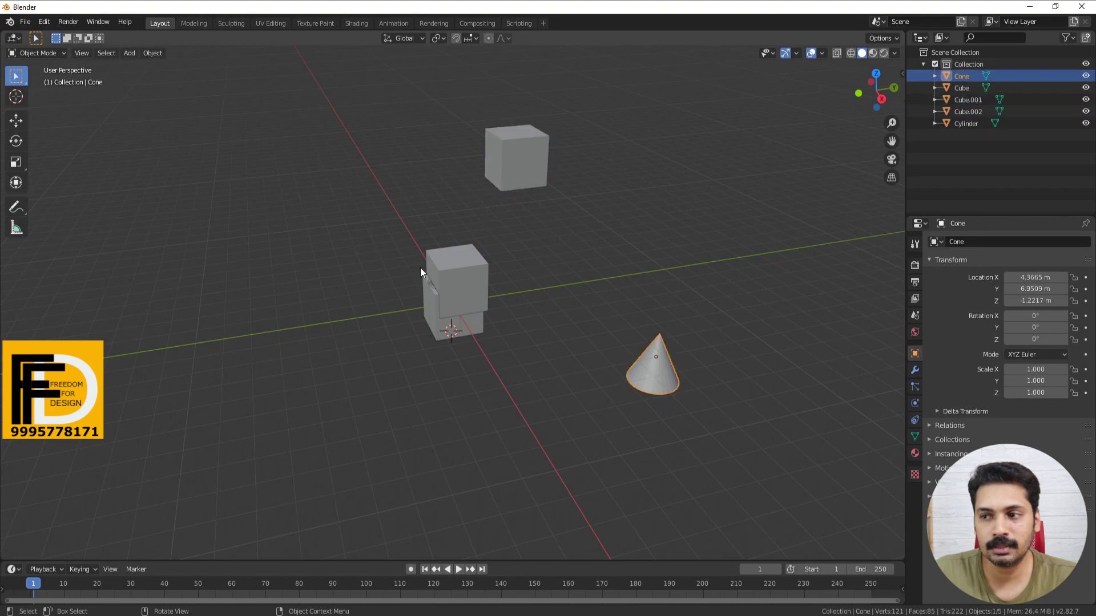
{"action": "left_click_drag", "start_coordinate": [420, 268], "coordinate": [531, 390]}
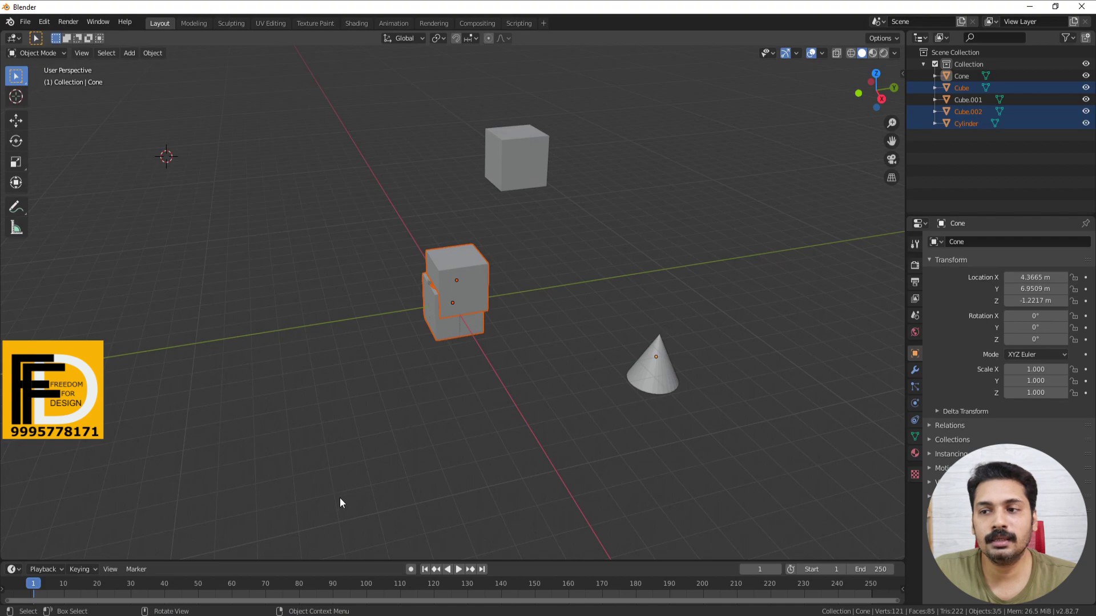
Move the 3D cursor around the grid, leaving it on empty floor at lower left
{"action": "right_click", "coordinate": [254, 495], "text": "shift"}
{"action": "right_click", "coordinate": [679, 454], "text": "shift"}
{"action": "right_click", "coordinate": [695, 190], "text": "shift"}
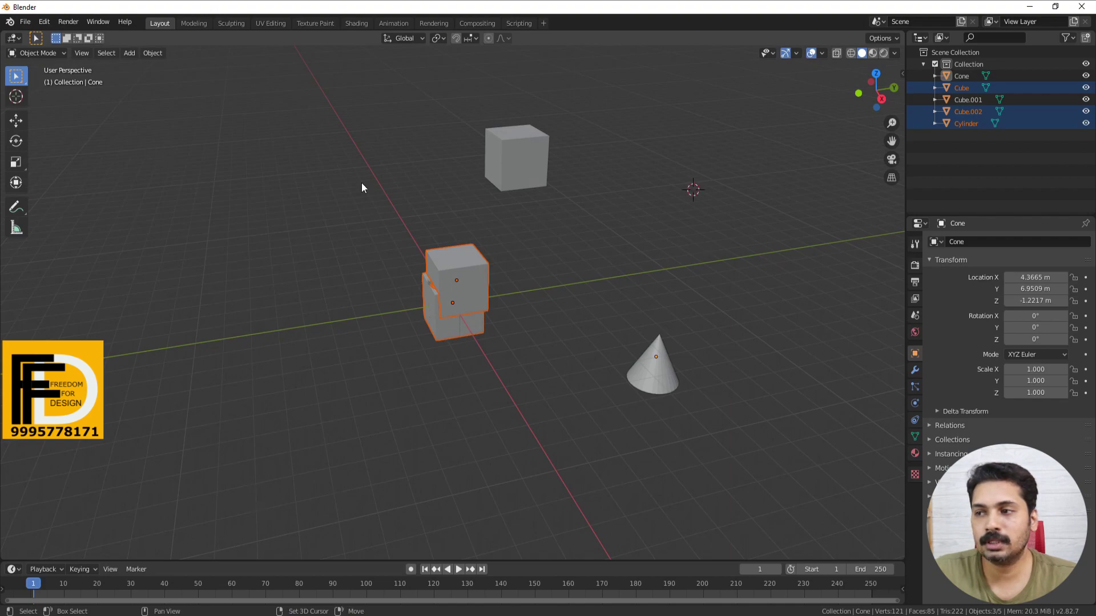
{"action": "right_click", "coordinate": [204, 184], "text": "shift"}
{"action": "right_click", "coordinate": [188, 430], "text": "shift"}
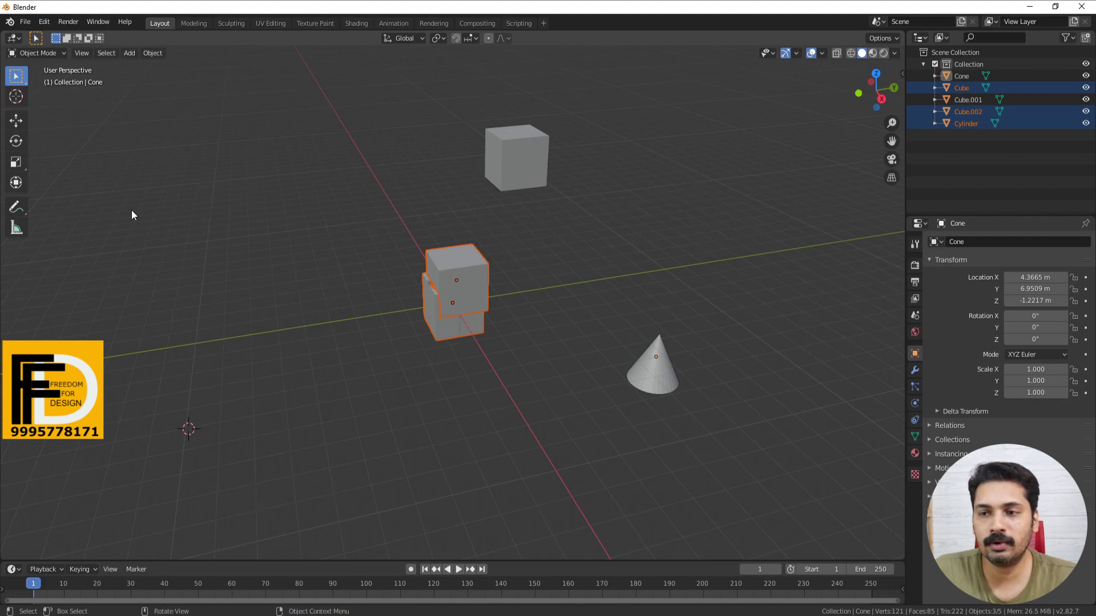
Add Cube.003 on the lower-left floor and a UV sphere on the central cube's face
{"action": "left_click", "coordinate": [129, 53]}
{"action": "mouse_move", "coordinate": [145, 70]}
{"action": "left_click", "coordinate": [244, 78]}
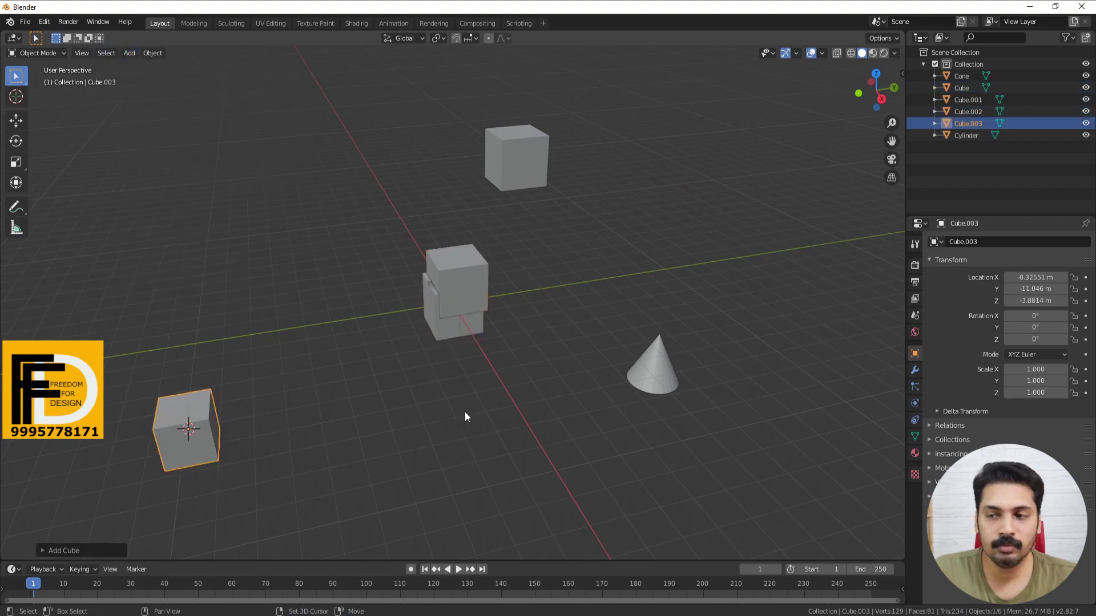
{"action": "right_click", "coordinate": [459, 289], "text": "shift"}
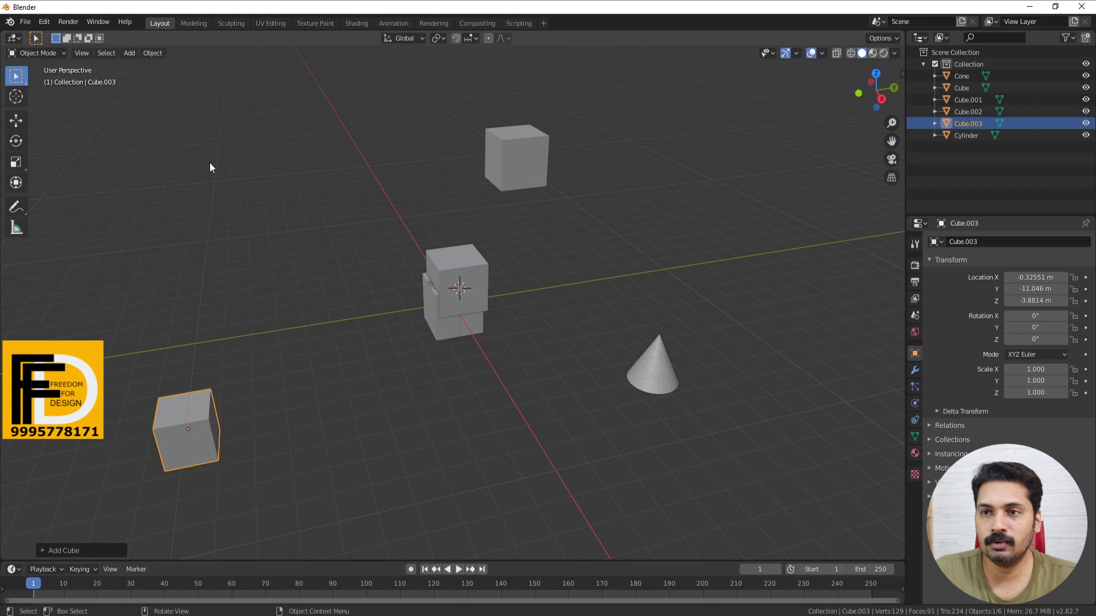
{"action": "key", "text": "shift+a"}
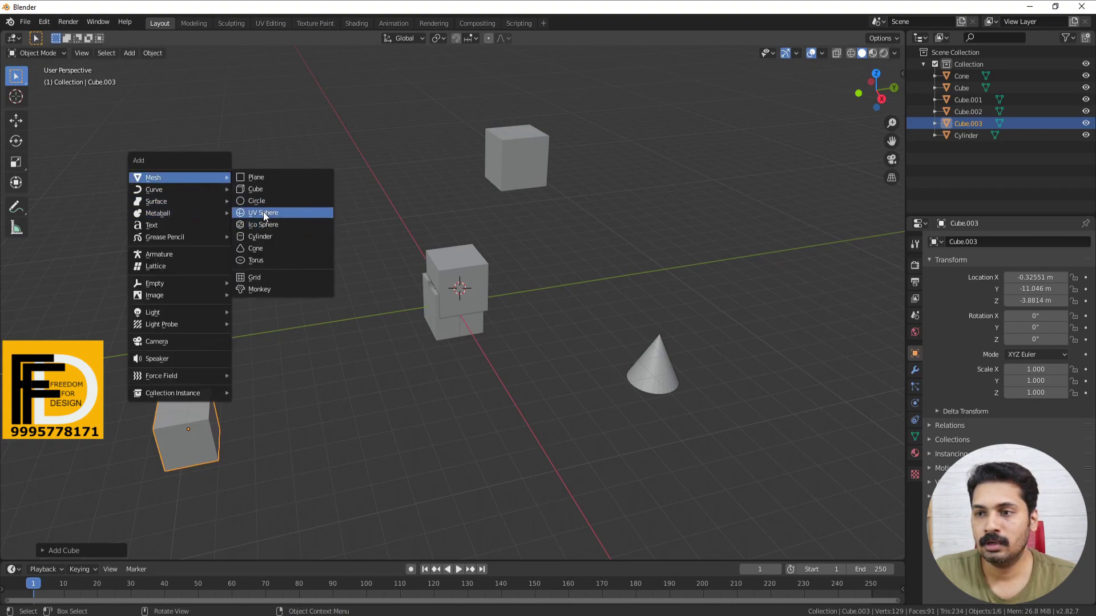
{"action": "left_click", "coordinate": [263, 213]}
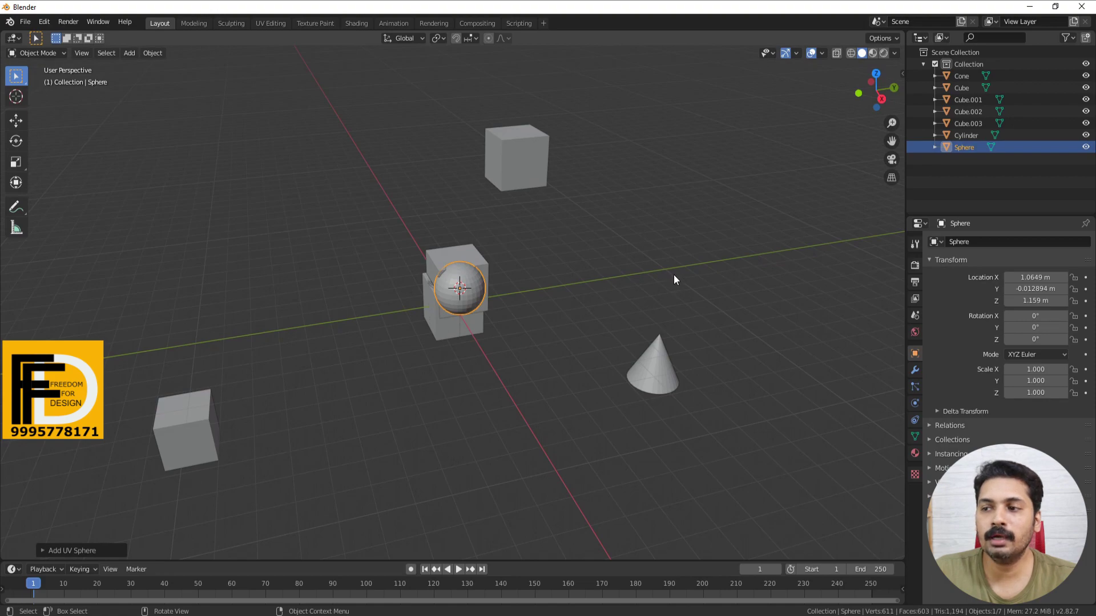
{"action": "right_click", "coordinate": [674, 208], "text": "shift"}
{"action": "right_click", "coordinate": [657, 362], "text": "shift"}
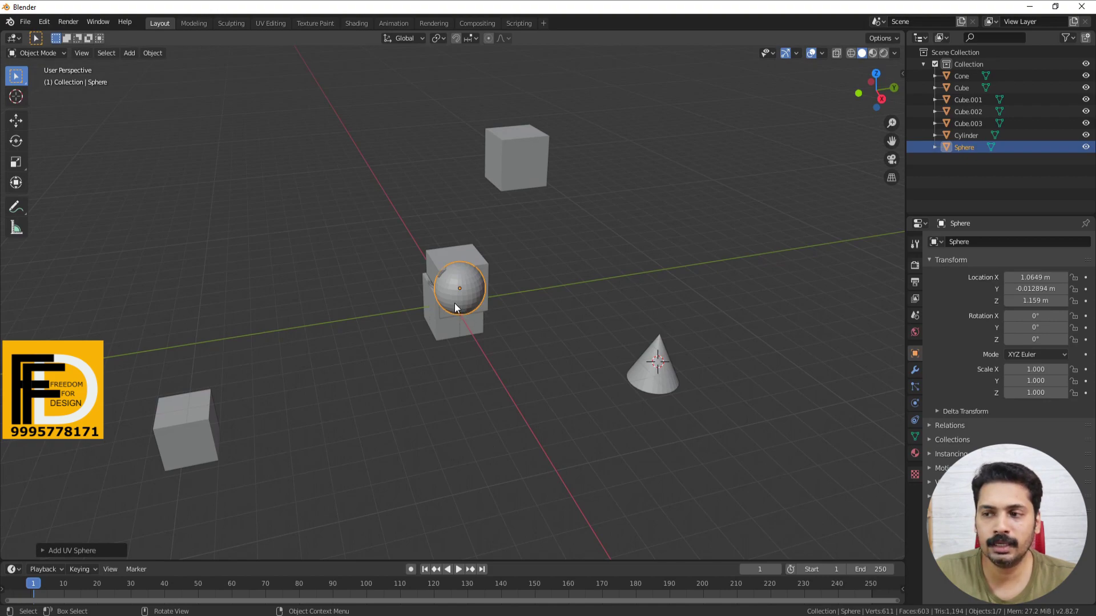
Delete all seven objects and snap the 3D cursor to the world origin
{"action": "key", "text": "a"}
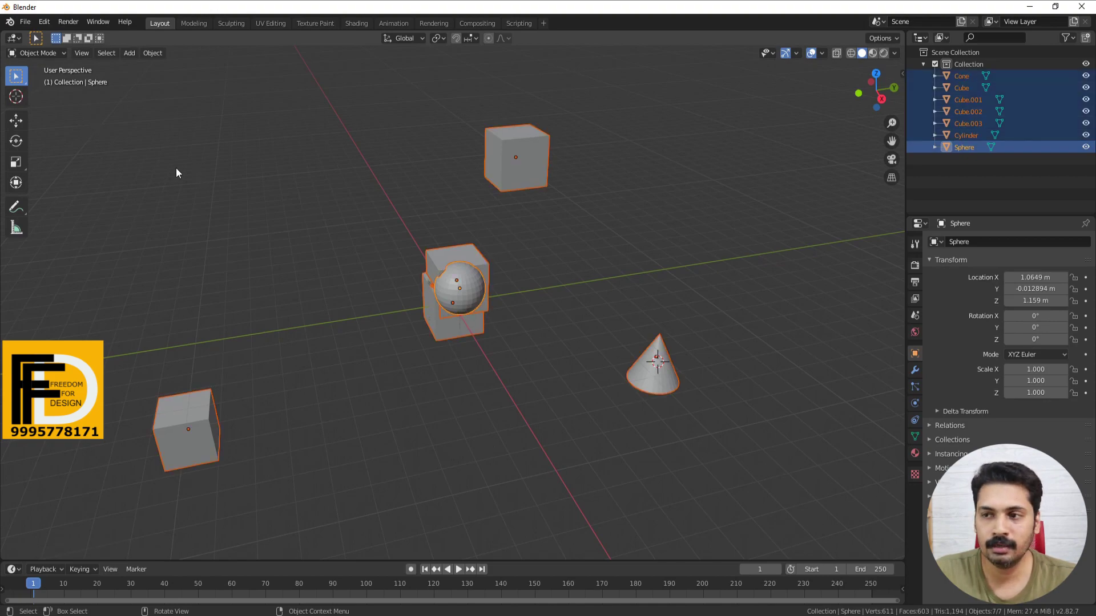
{"action": "key", "text": "Delete"}
{"action": "left_click_drag", "start_coordinate": [637, 331], "coordinate": [726, 417]}
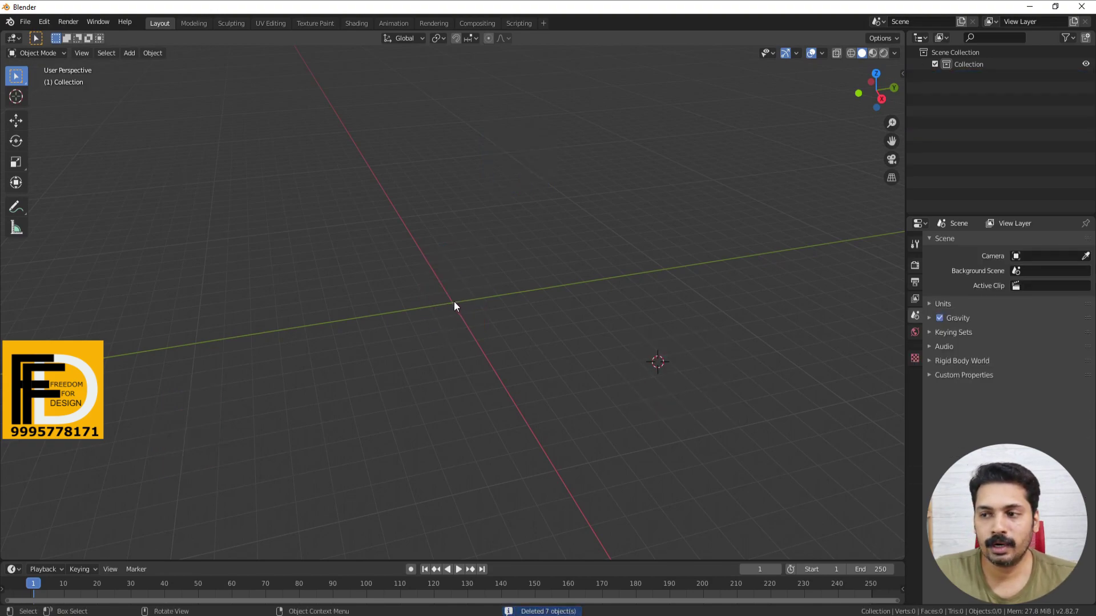
{"action": "right_click_drag", "start_coordinate": [462, 313], "coordinate": [434, 307], "text": "shift"}
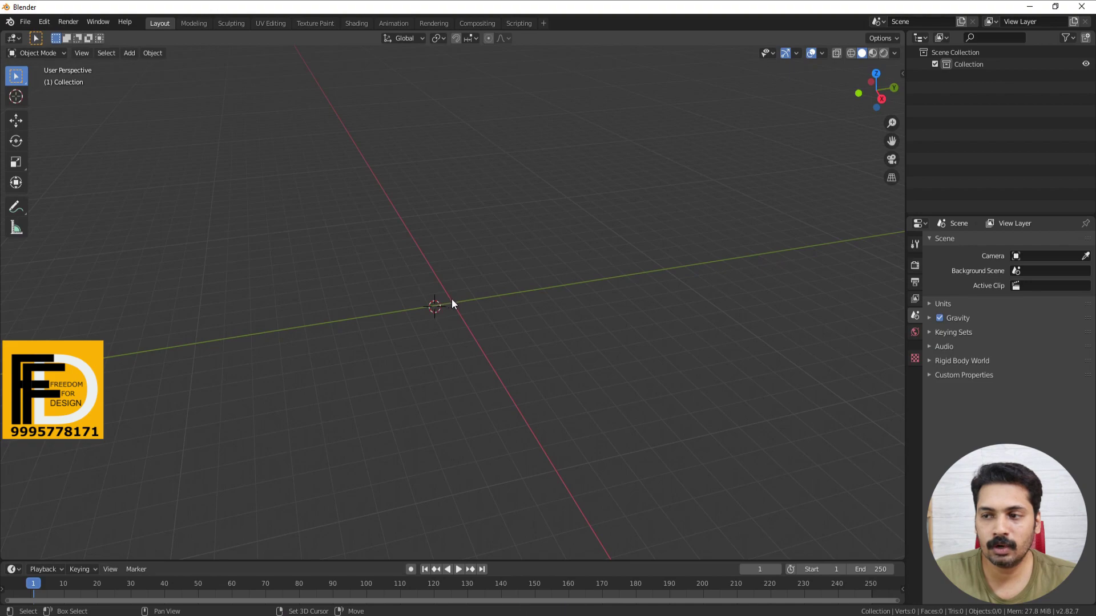
{"action": "right_click", "coordinate": [433, 311]}
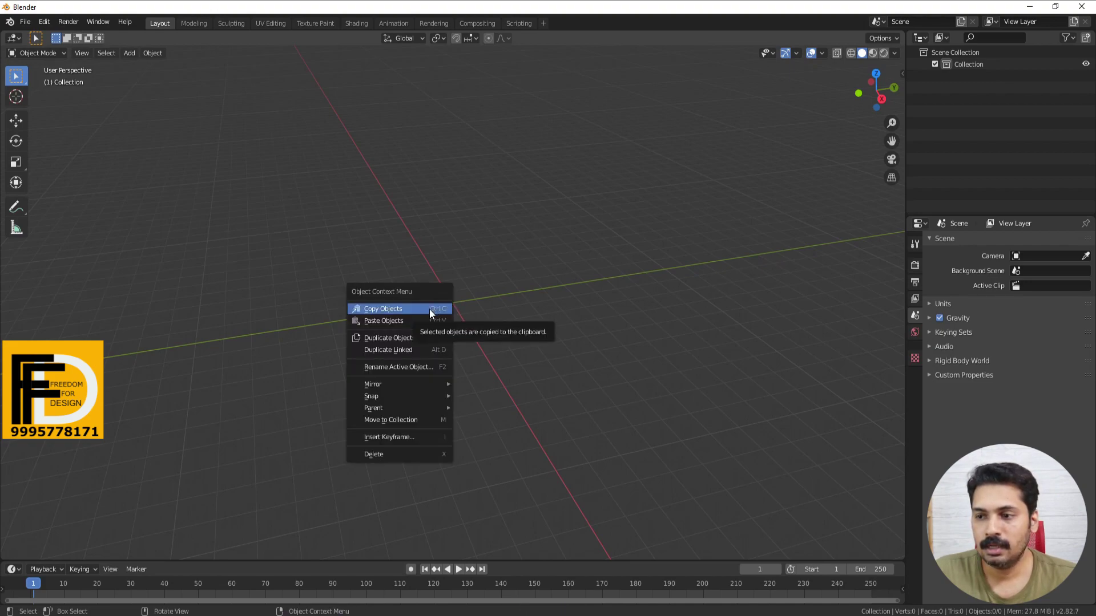
{"action": "mouse_move", "coordinate": [377, 395]}
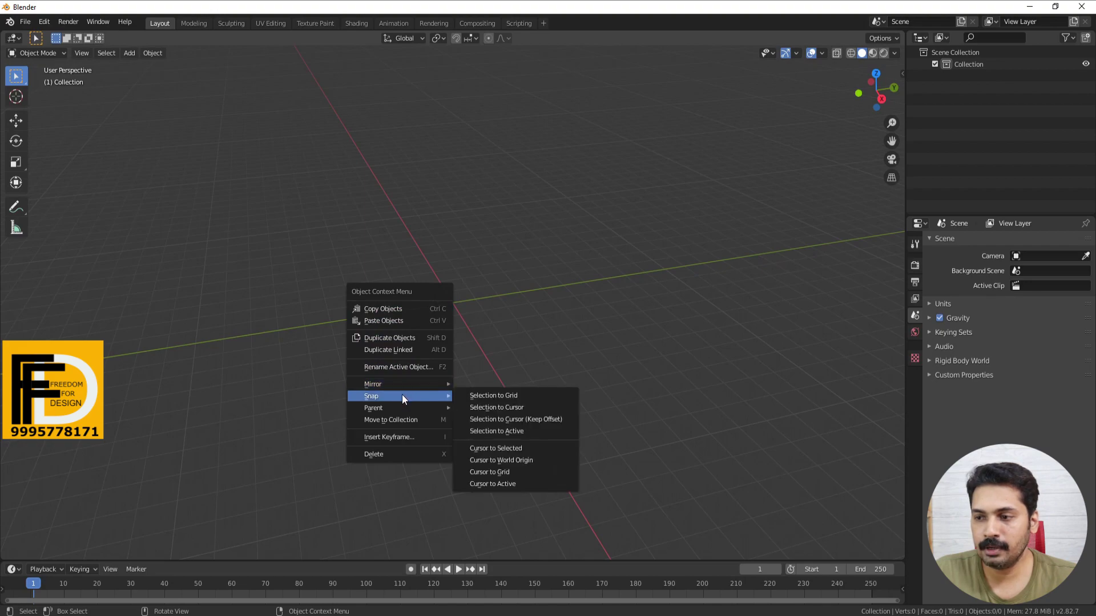
{"action": "left_click", "coordinate": [500, 461]}
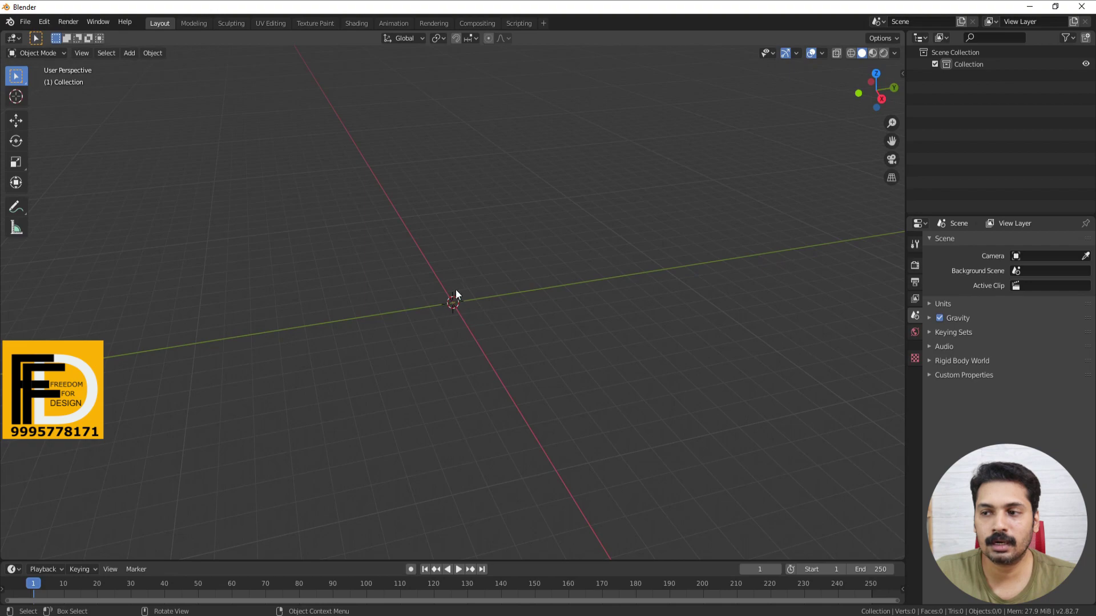
Orbit, move the 3D cursor away, and snap it back to the world origin
{"action": "mouse_move", "coordinate": [400, 330]}
{"action": "middle_mouse_down"}
{"action": "mouse_move", "coordinate": [431, 335]}
{"action": "mouse_move", "coordinate": [463, 293]}
{"action": "middle_mouse_up"}
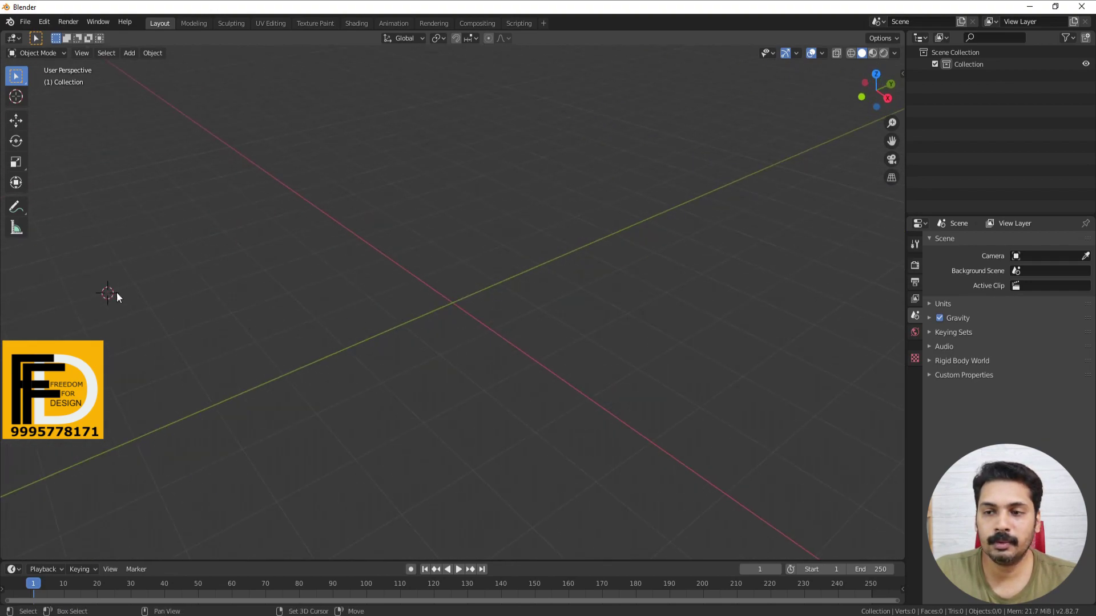
{"action": "right_click", "coordinate": [453, 151], "text": "shift"}
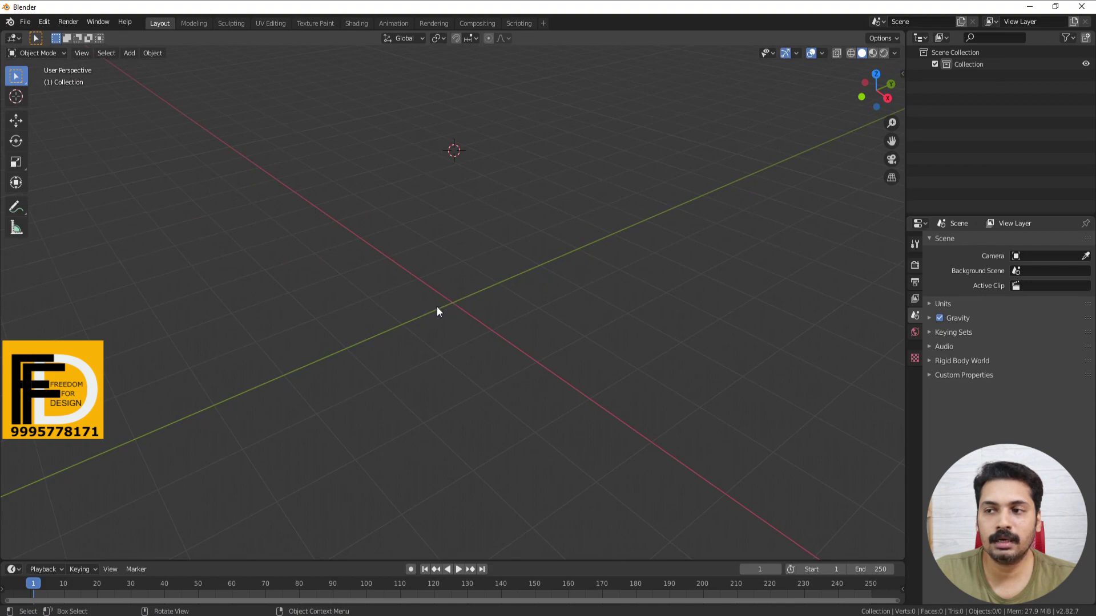
{"action": "right_click", "coordinate": [452, 303]}
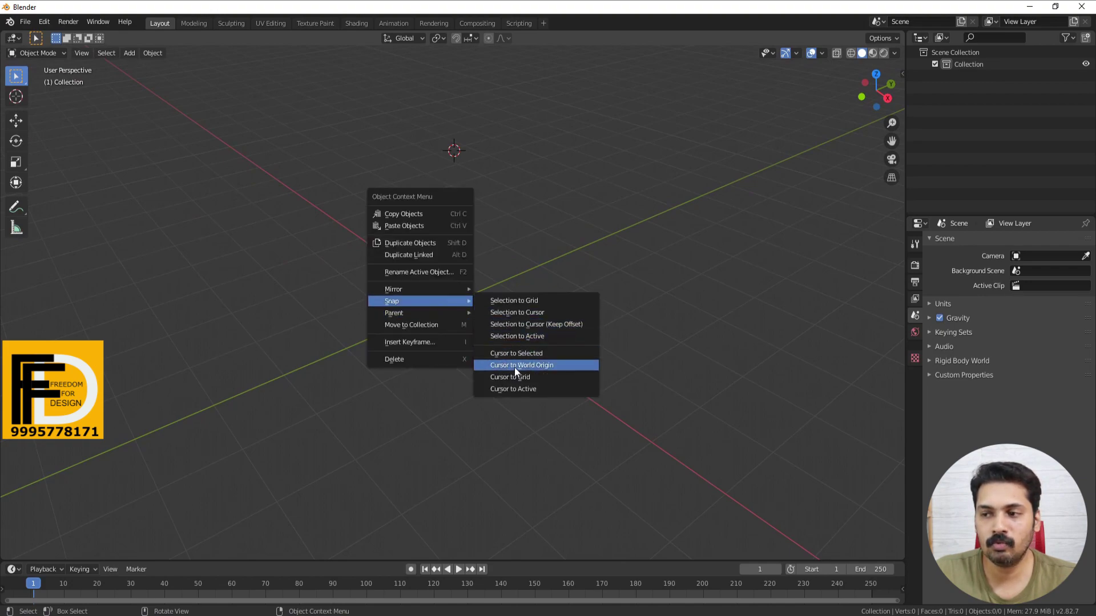
{"action": "left_click", "coordinate": [516, 366]}
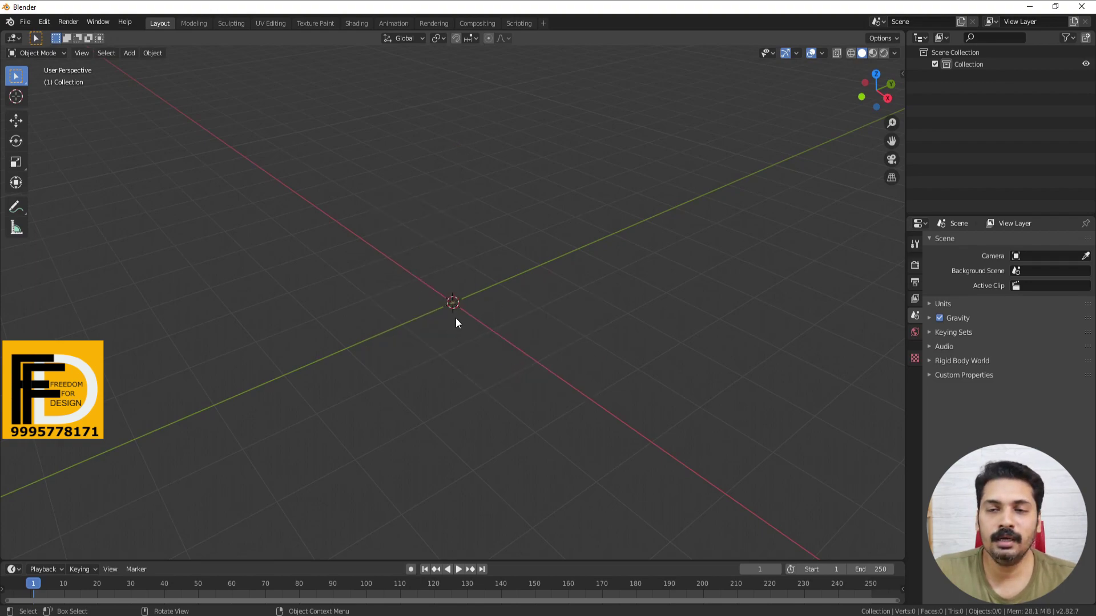
Add a mesh cube at the world origin
{"action": "left_click", "coordinate": [129, 53]}
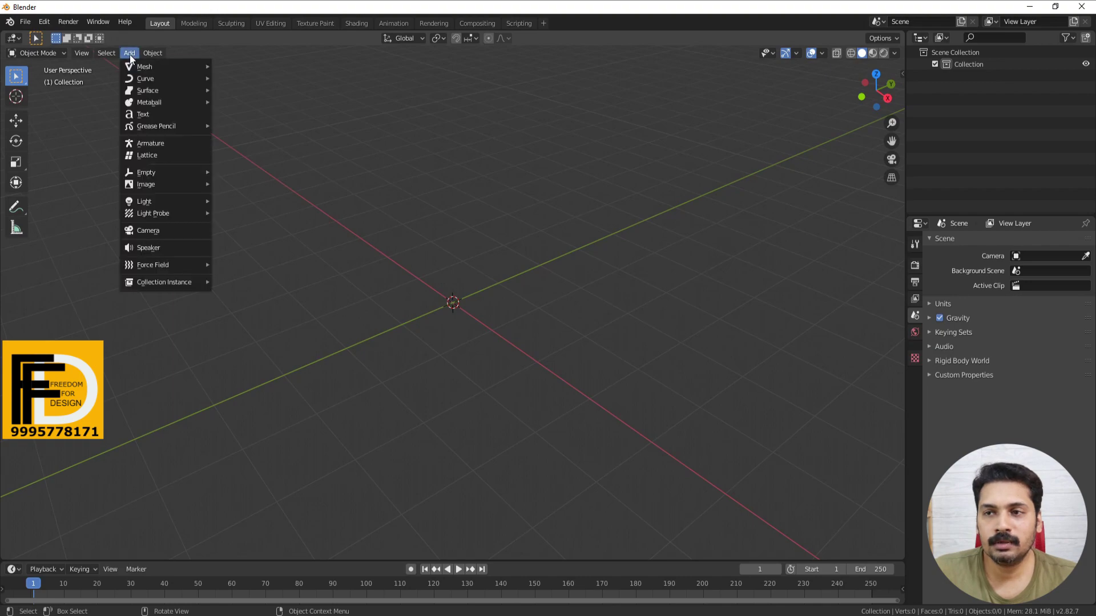
{"action": "mouse_move", "coordinate": [144, 67]}
{"action": "left_click", "coordinate": [254, 76]}
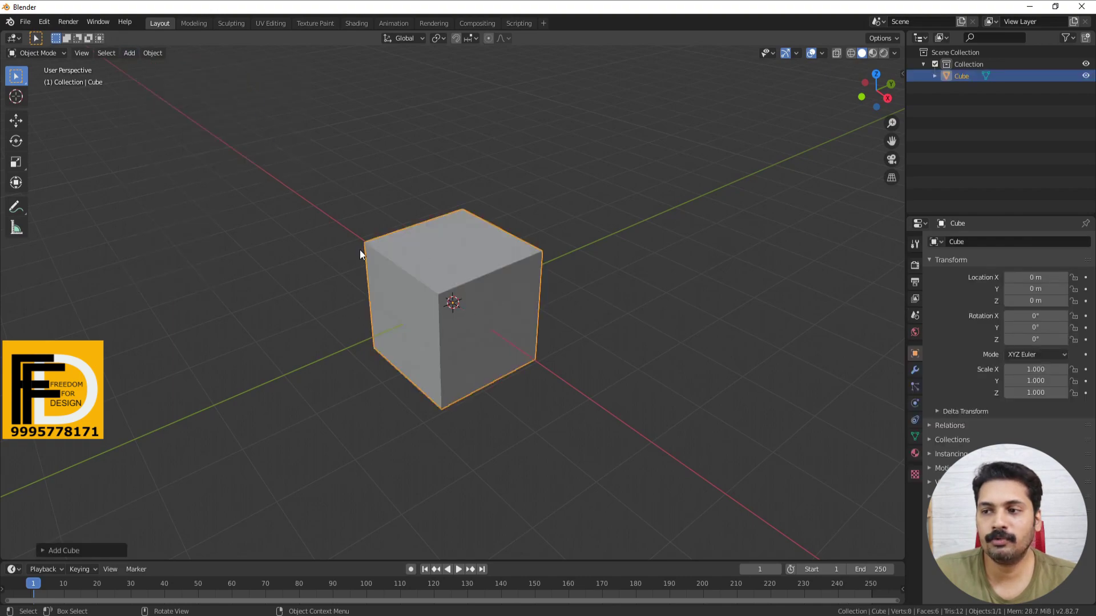
{"action": "scroll", "coordinate": [359, 254], "scroll_direction": "down", "scroll_amount": 2}
{"action": "scroll", "coordinate": [400, 294], "scroll_direction": "down", "scroll_amount": 3}
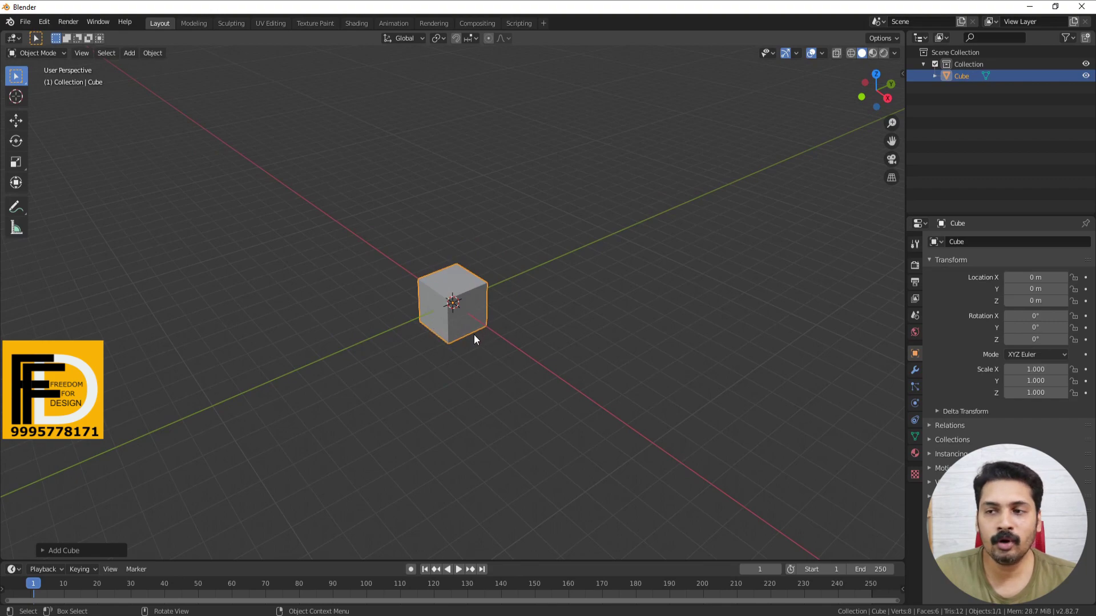
Add Cube.001 on the grid to the right at X 6.9569 m and orbit to view both
{"action": "right_click", "coordinate": [701, 347], "text": "shift"}
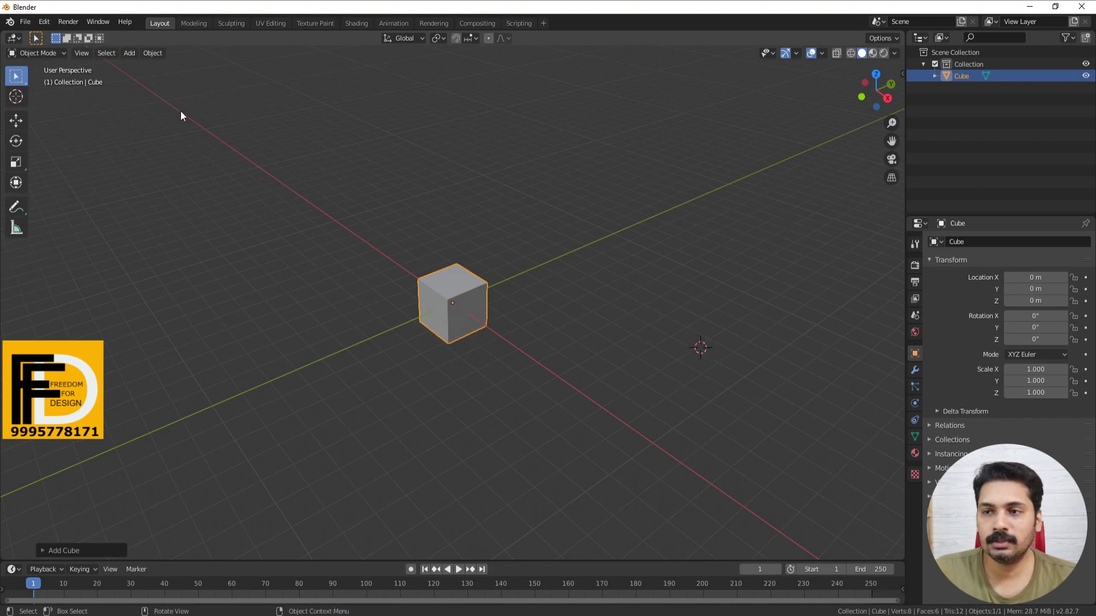
{"action": "left_click", "coordinate": [129, 53]}
{"action": "left_click", "coordinate": [262, 74]}
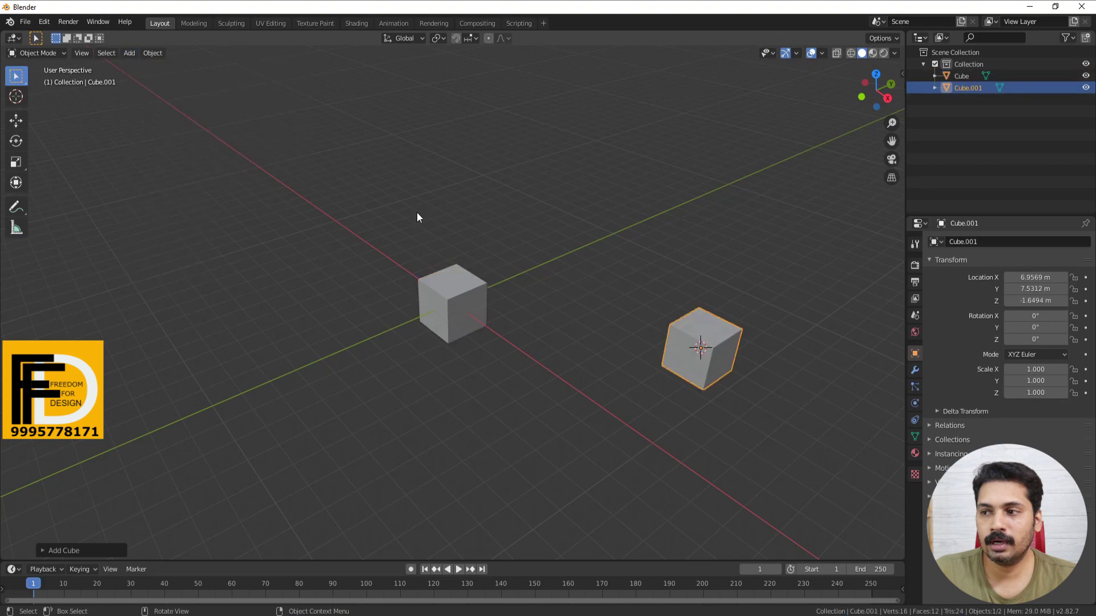
{"action": "middle_click_drag", "start_coordinate": [519, 343], "coordinate": [467, 373]}
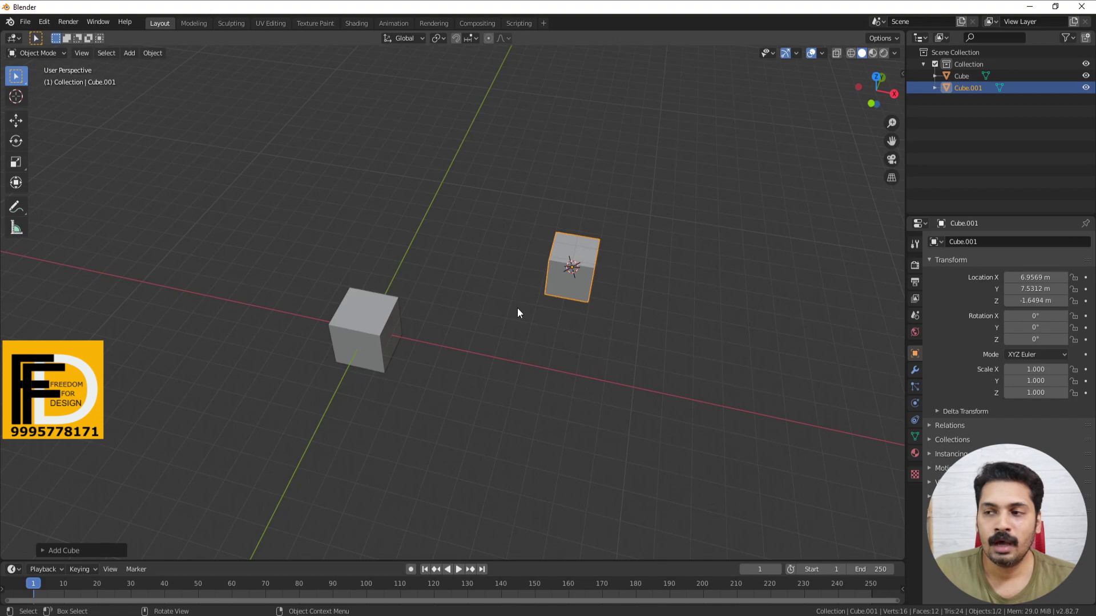
Freehand-move Cube.001 to several spots beside the first cube, orbiting to check each placement
{"action": "key", "text": "g"}
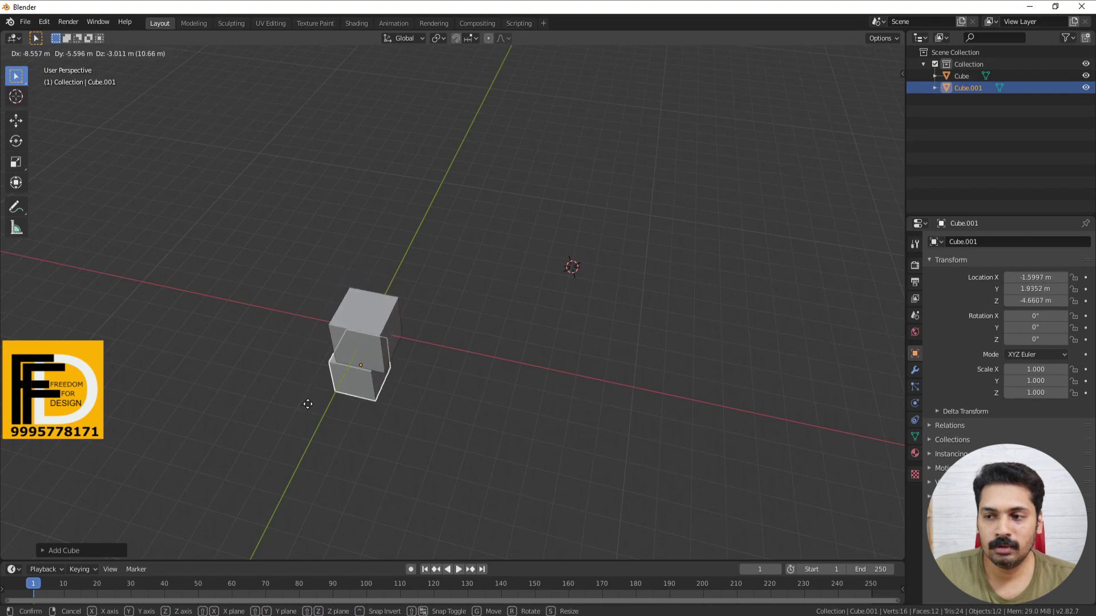
{"action": "left_click", "coordinate": [264, 317]}
{"action": "mouse_move", "coordinate": [264, 318]}
{"action": "middle_mouse_down"}
{"action": "mouse_move", "coordinate": [360, 329]}
{"action": "mouse_move", "coordinate": [328, 340]}
{"action": "middle_mouse_up"}
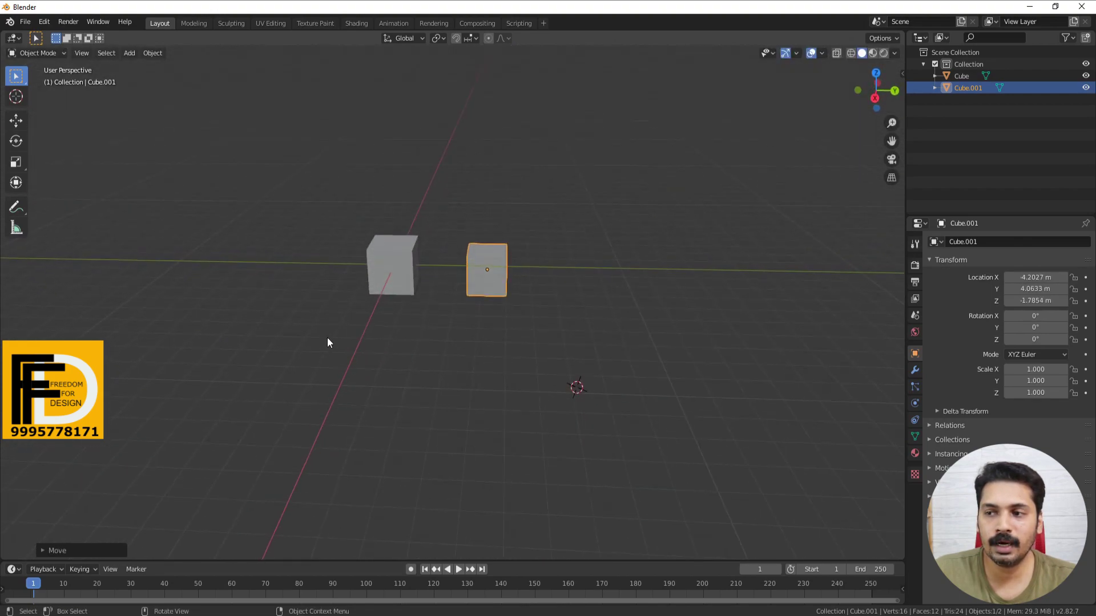
{"action": "key", "text": "g"}
{"action": "left_click", "coordinate": [276, 381]}
{"action": "mouse_move", "coordinate": [276, 381]}
{"action": "middle_mouse_down"}
{"action": "mouse_move", "coordinate": [562, 411]}
{"action": "mouse_move", "coordinate": [481, 423]}
{"action": "middle_mouse_up"}
{"action": "key", "text": "g"}
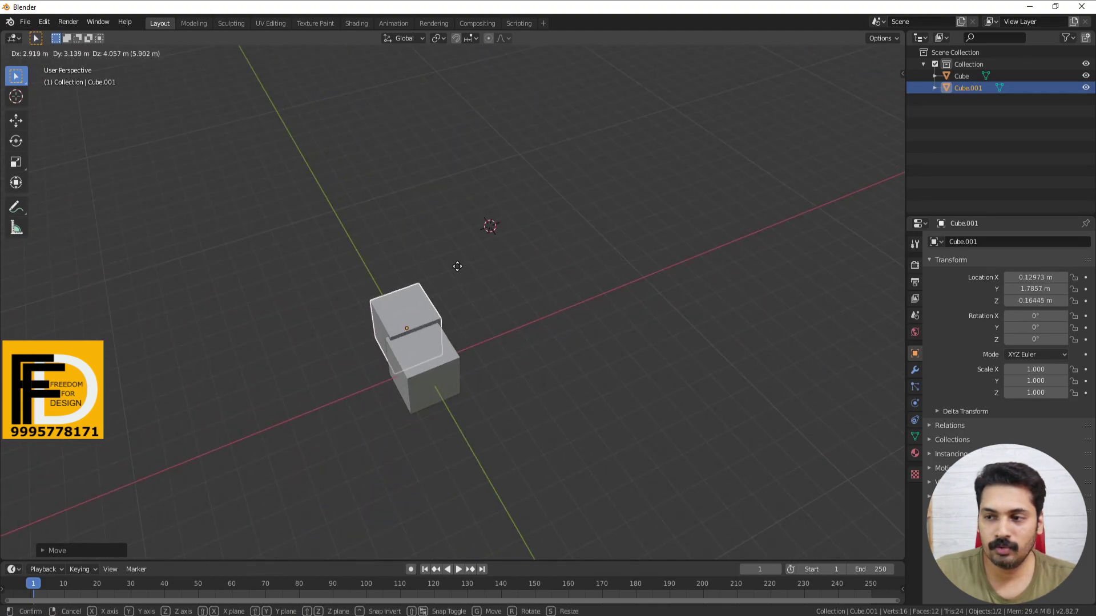
{"action": "left_click", "coordinate": [457, 264]}
{"action": "mouse_move", "coordinate": [494, 375]}
{"action": "middle_mouse_down"}
{"action": "mouse_move", "coordinate": [377, 358]}
{"action": "mouse_move", "coordinate": [395, 287]}
{"action": "middle_mouse_up"}
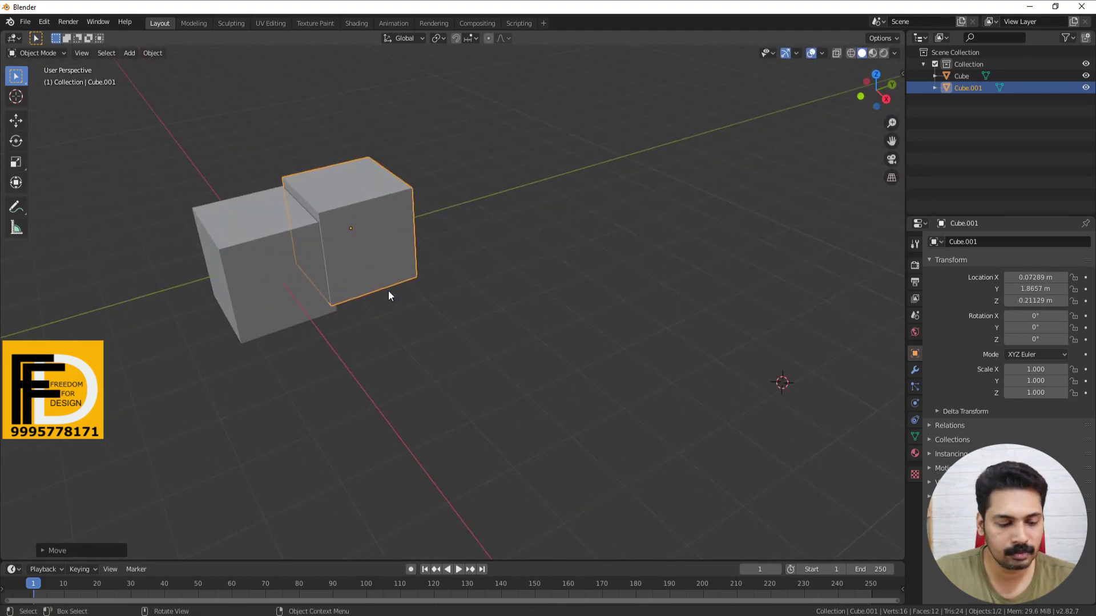
Reposition Cube.001 near the origin, then move it right to X 7.4595, Y 5.0206, Z -1.5416 m
{"action": "key", "text": "g"}
{"action": "left_click", "coordinate": [284, 297]}
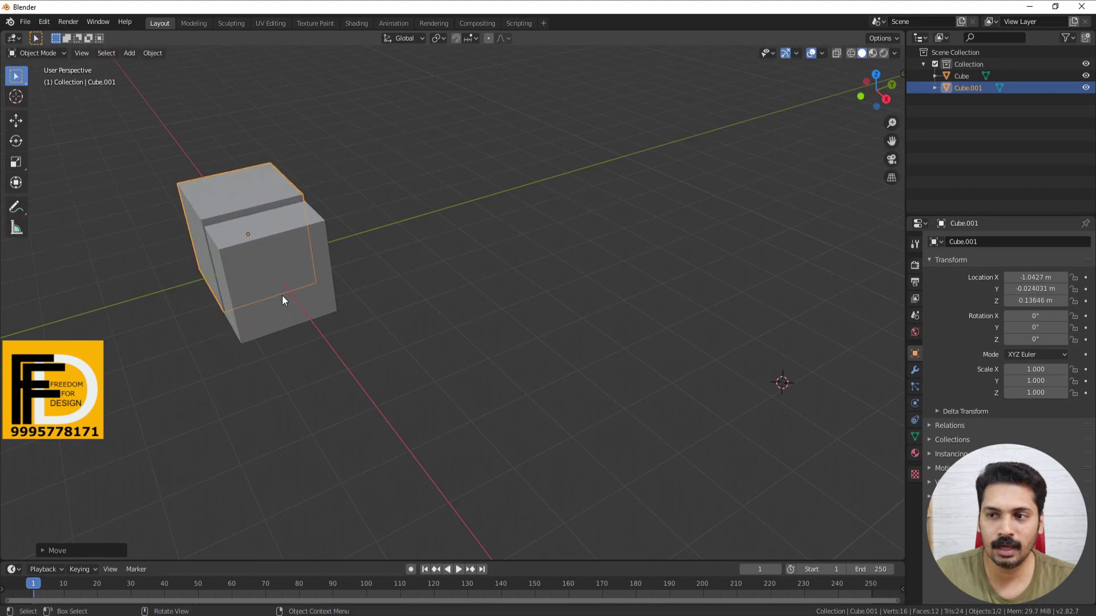
{"action": "key", "text": "g"}
{"action": "left_click", "coordinate": [278, 325]}
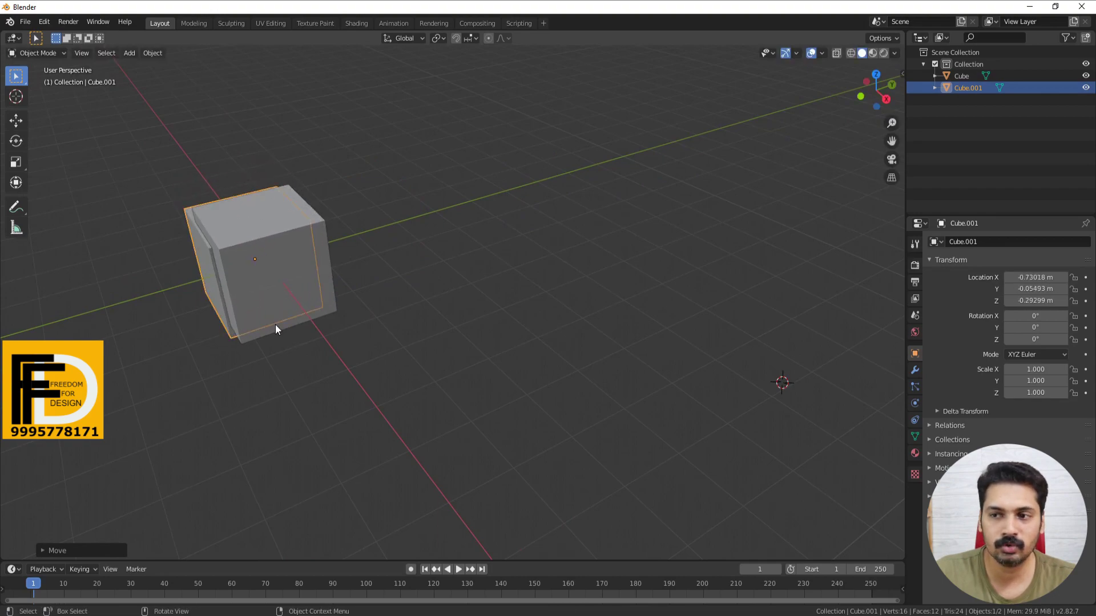
{"action": "mouse_move", "coordinate": [275, 324]}
{"action": "middle_mouse_down"}
{"action": "mouse_move", "coordinate": [351, 346]}
{"action": "mouse_move", "coordinate": [330, 345]}
{"action": "middle_mouse_up"}
{"action": "key", "text": "g"}
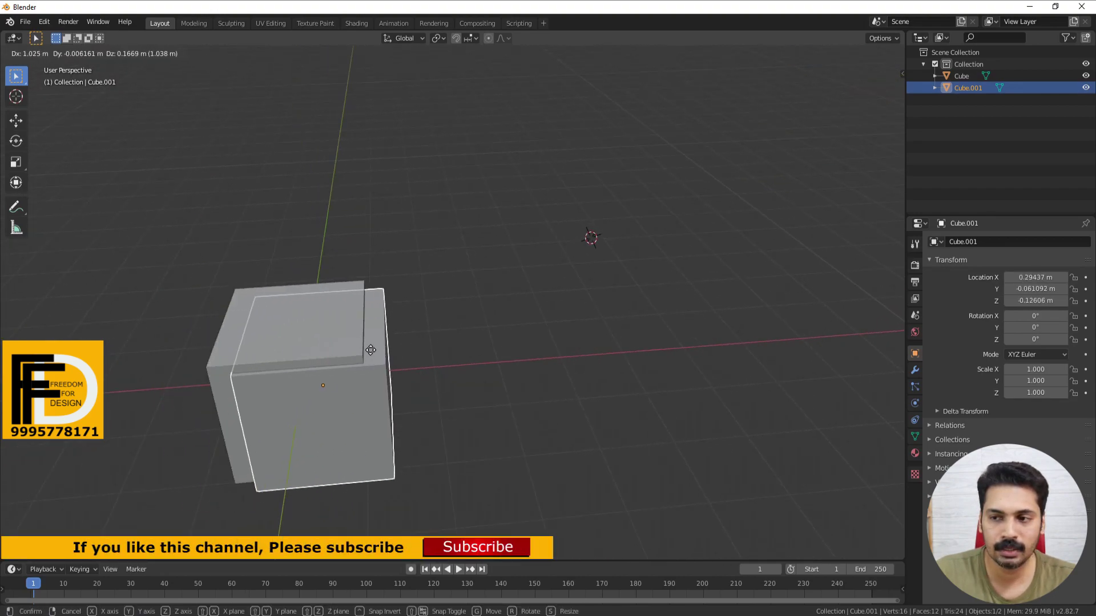
{"action": "left_click", "coordinate": [354, 348]}
{"action": "mouse_move", "coordinate": [429, 357]}
{"action": "middle_mouse_down"}
{"action": "mouse_move", "coordinate": [359, 361]}
{"action": "mouse_move", "coordinate": [342, 330]}
{"action": "middle_mouse_up"}
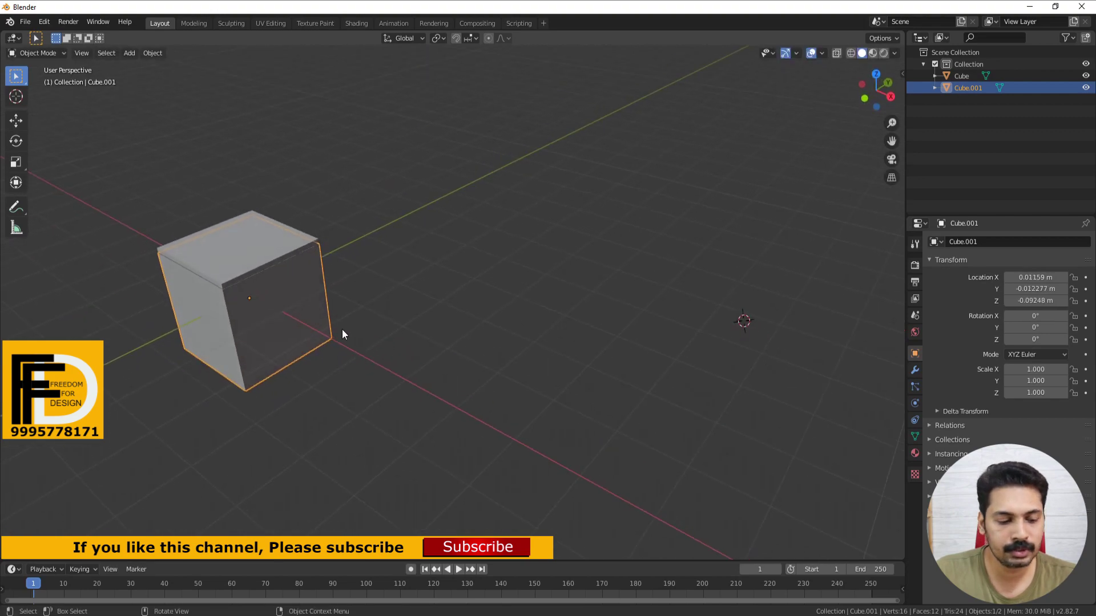
{"action": "key", "text": "g"}
{"action": "left_click", "coordinate": [822, 417]}
{"action": "middle_click_drag", "start_coordinate": [478, 364], "coordinate": [474, 337]}
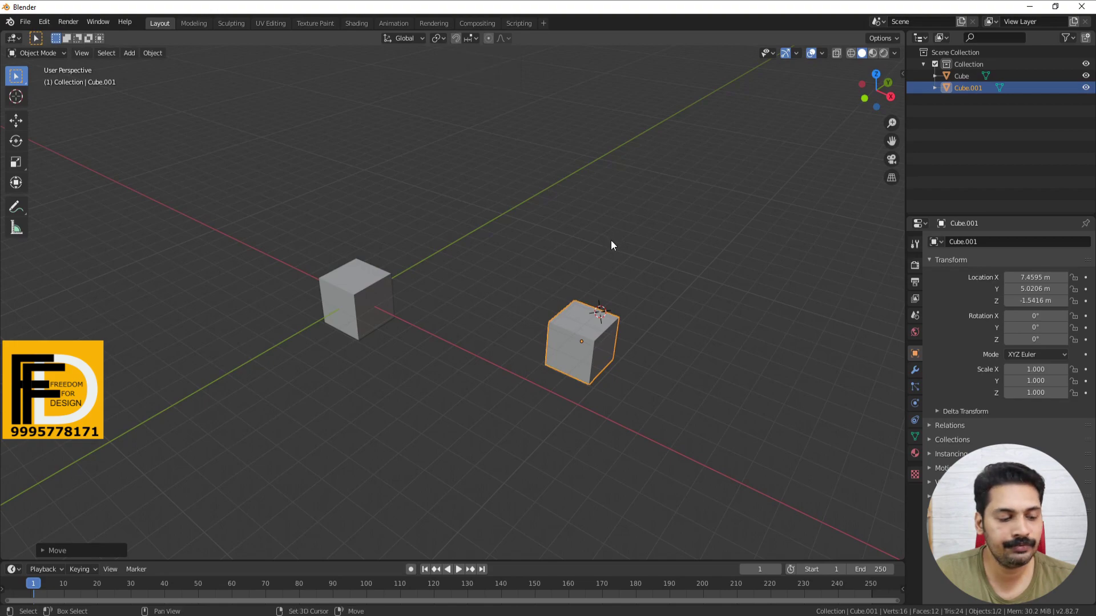
Toggle move snapping on and off, leaving it on via Shift+Tab
{"action": "left_click", "coordinate": [455, 38]}
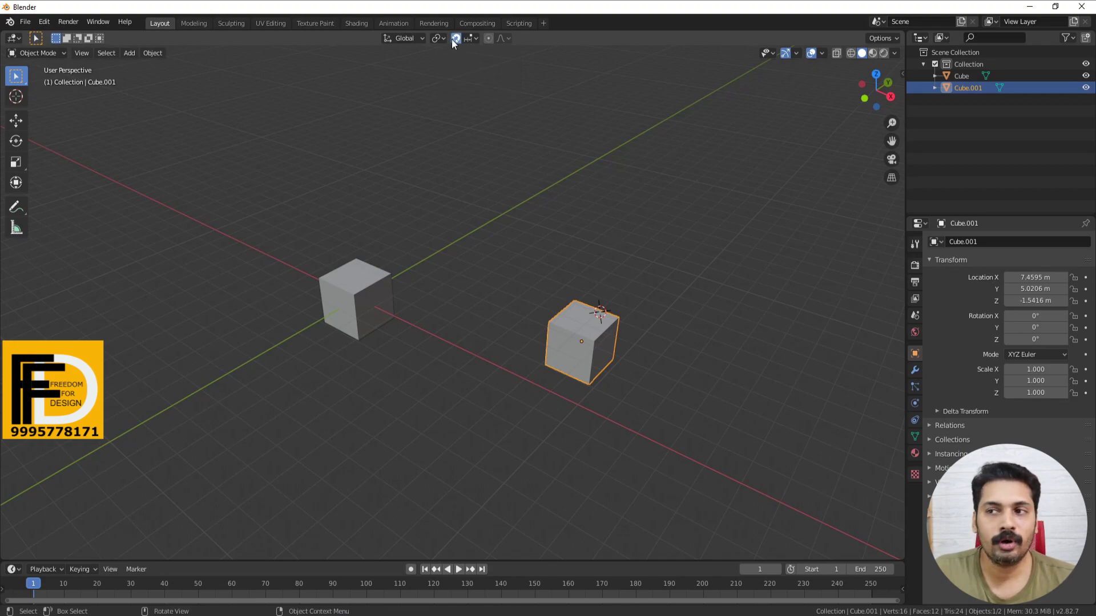
{"action": "left_click", "coordinate": [456, 39]}
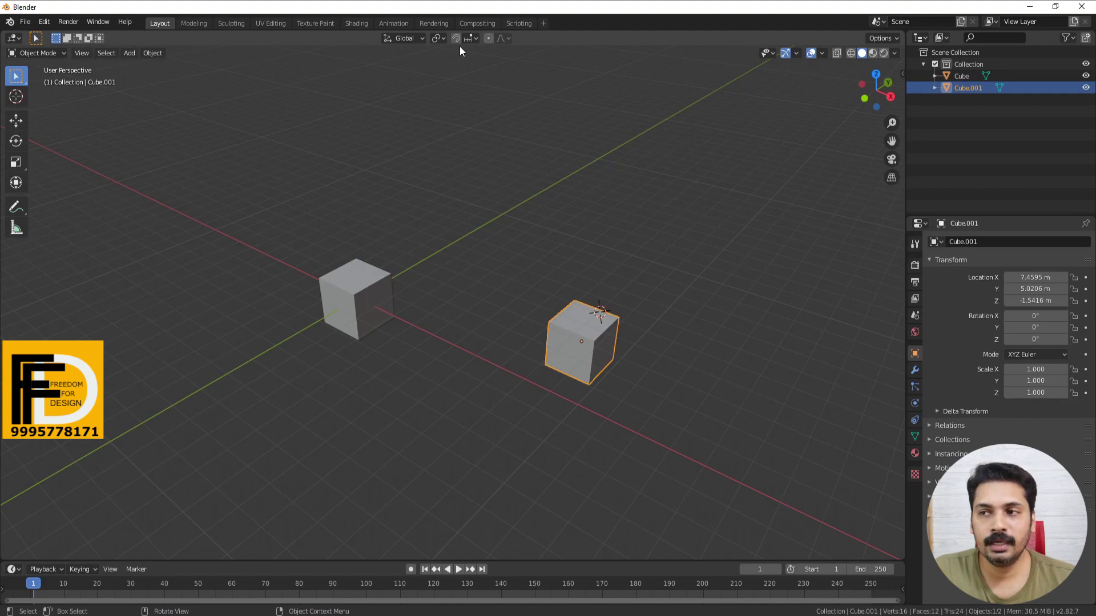
{"action": "key", "text": "shift"}
{"action": "key", "text": "shift+Tab"}
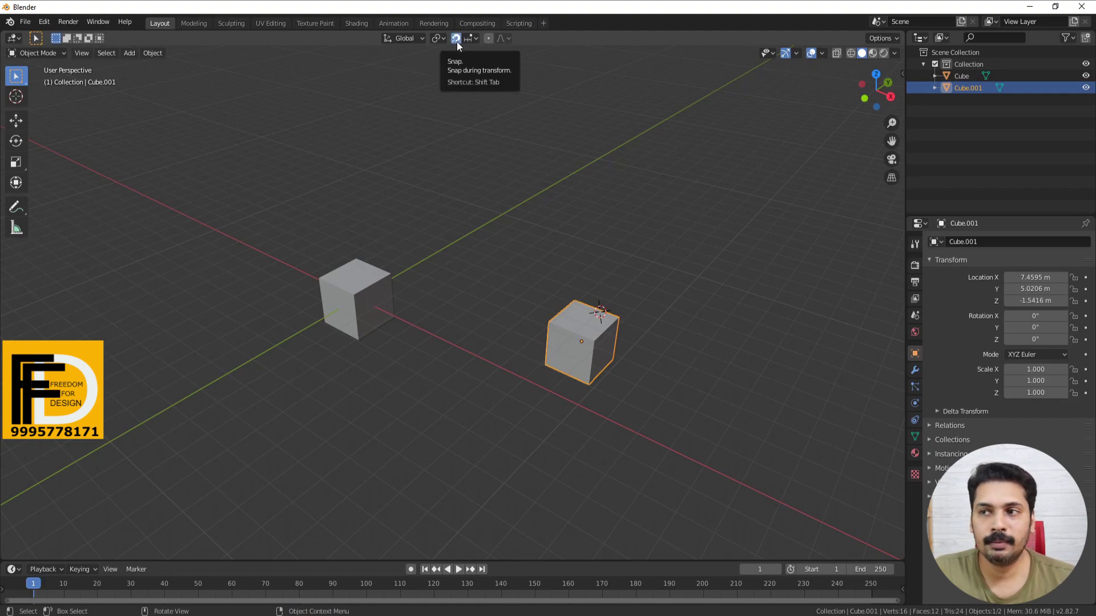
Try Vertex as the snap target, then set it back to Increment
{"action": "left_click", "coordinate": [476, 38]}
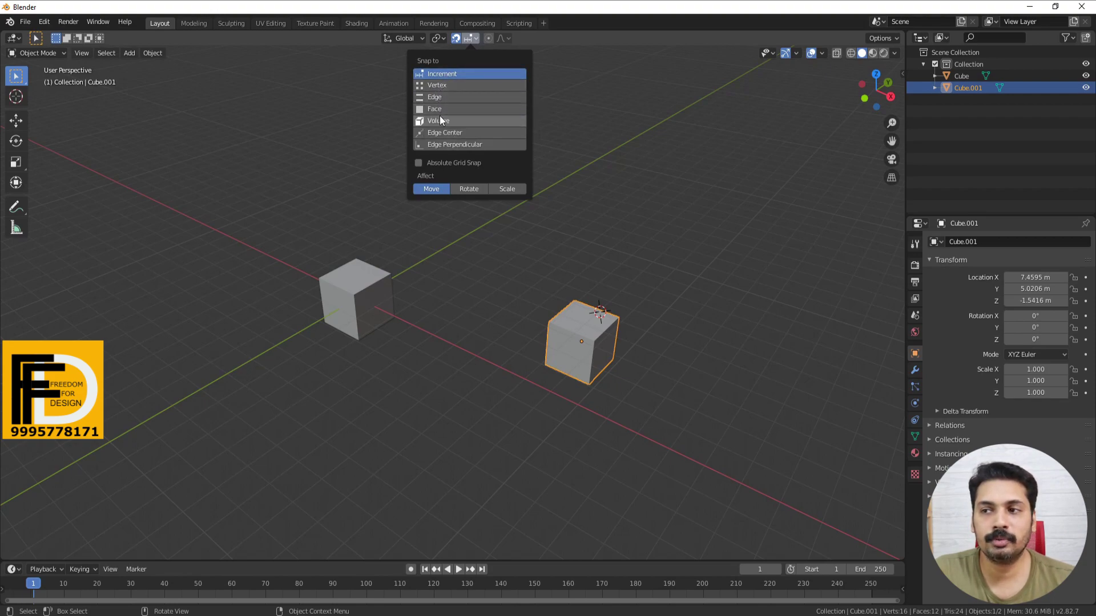
{"action": "left_click", "coordinate": [433, 84]}
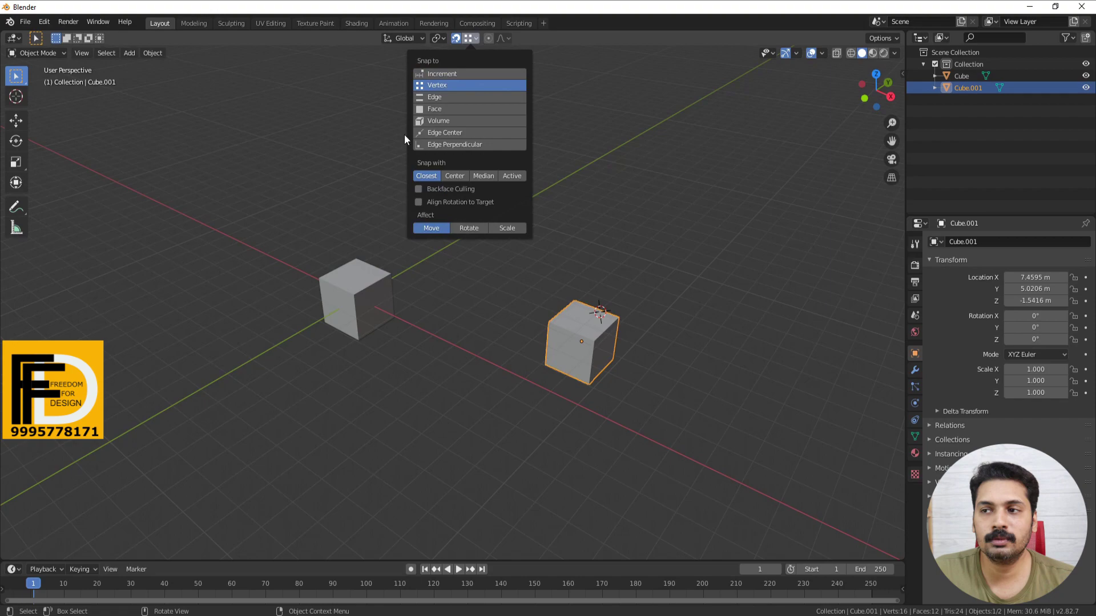
{"action": "left_click", "coordinate": [439, 74]}
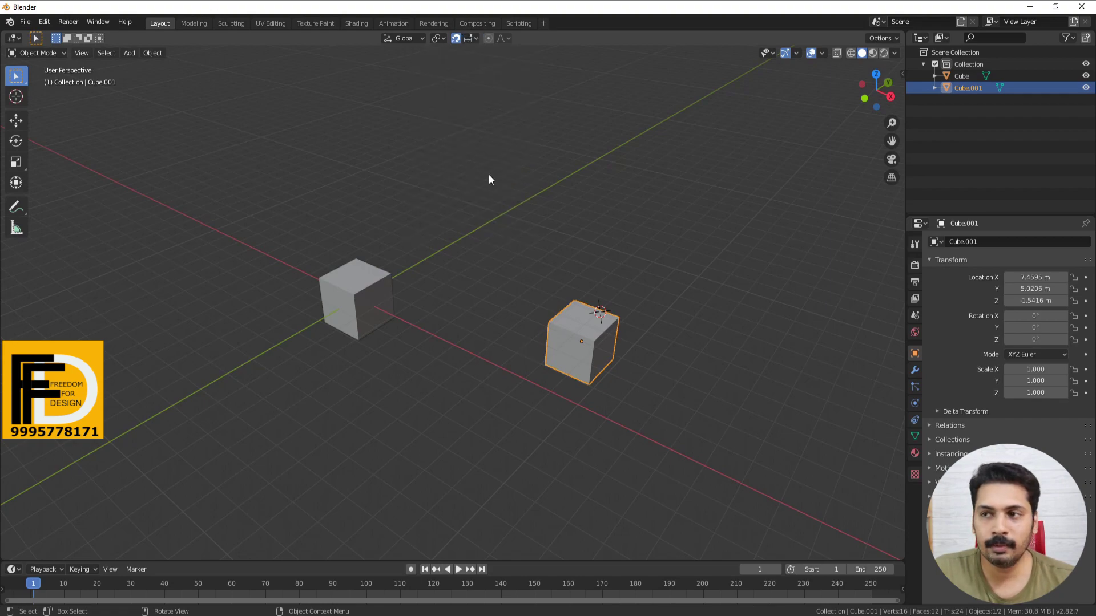
{"action": "left_click", "coordinate": [477, 39]}
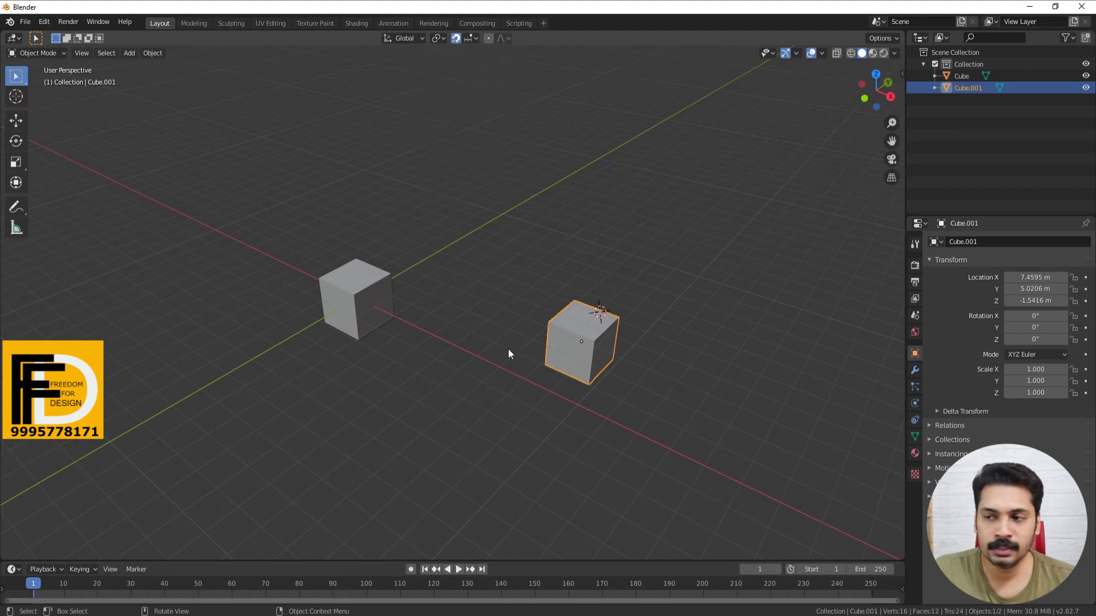
Increment-snap Cube.001 in front of the first cube to X 1.4595, Y -0.97945, Z -2.5416 m
{"action": "key", "text": "g"}
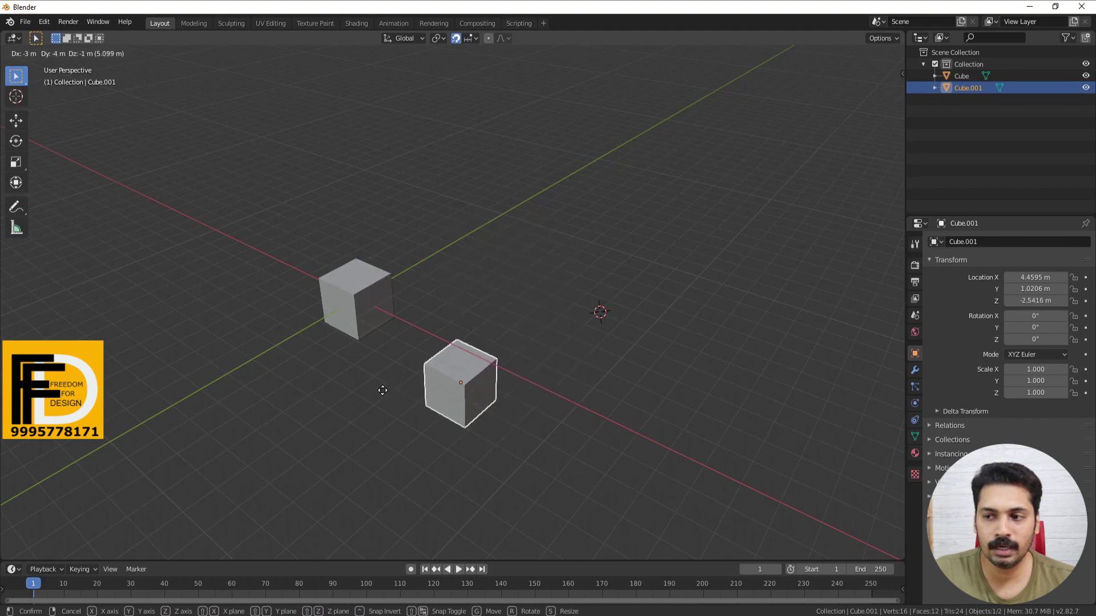
{"action": "left_click", "coordinate": [300, 379]}
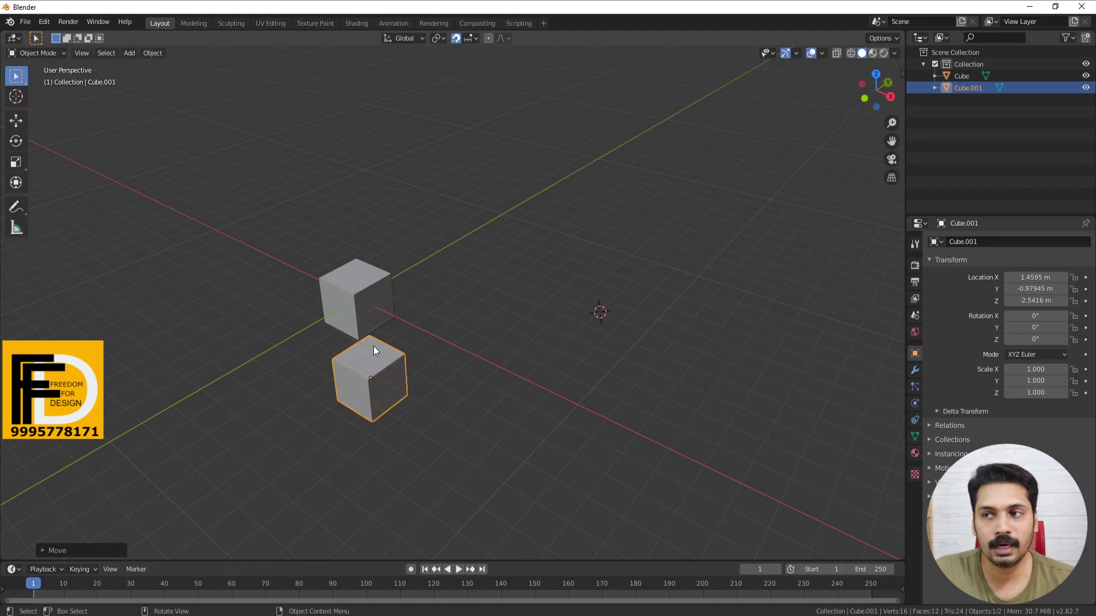
{"action": "left_click", "coordinate": [475, 40]}
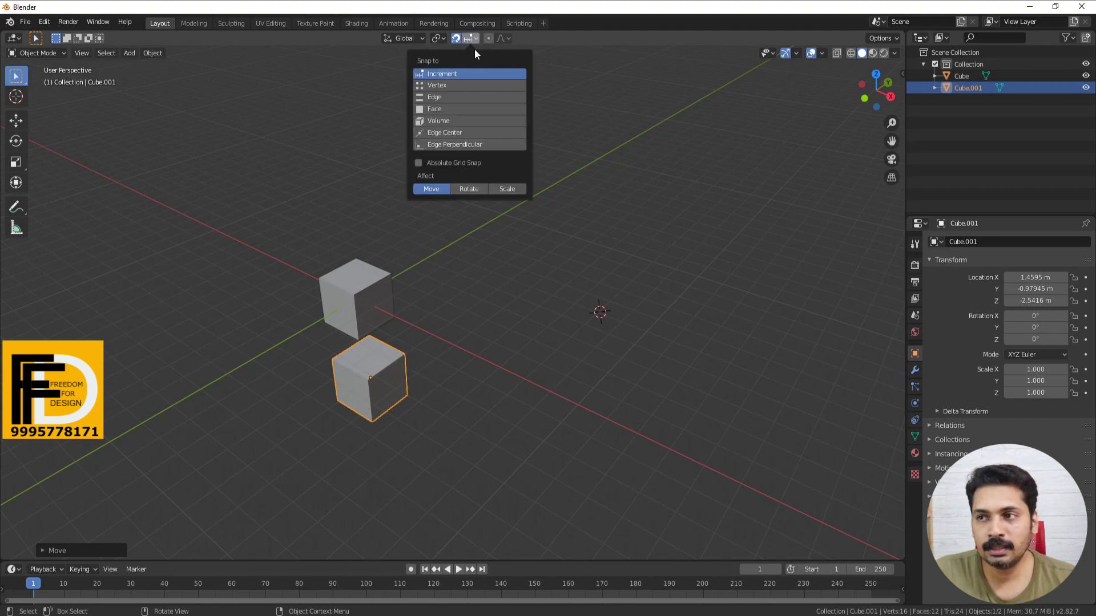
Set the snap target to Vertex, reselect Cube.001 and snap-move it toward the first cube
{"action": "left_click", "coordinate": [436, 85]}
{"action": "left_click", "coordinate": [347, 305]}
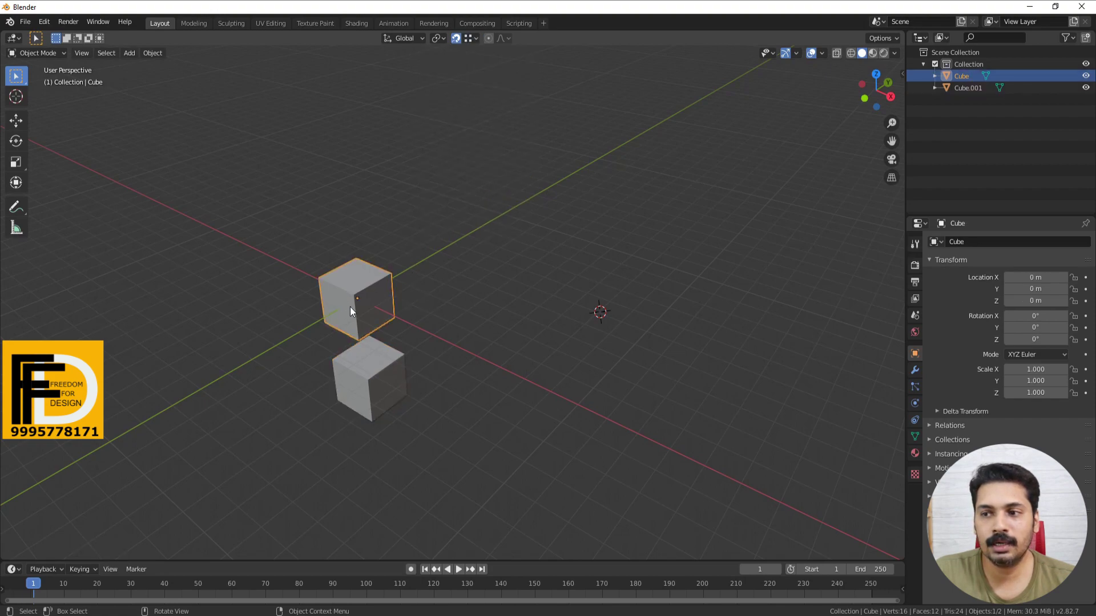
{"action": "left_click", "coordinate": [481, 377]}
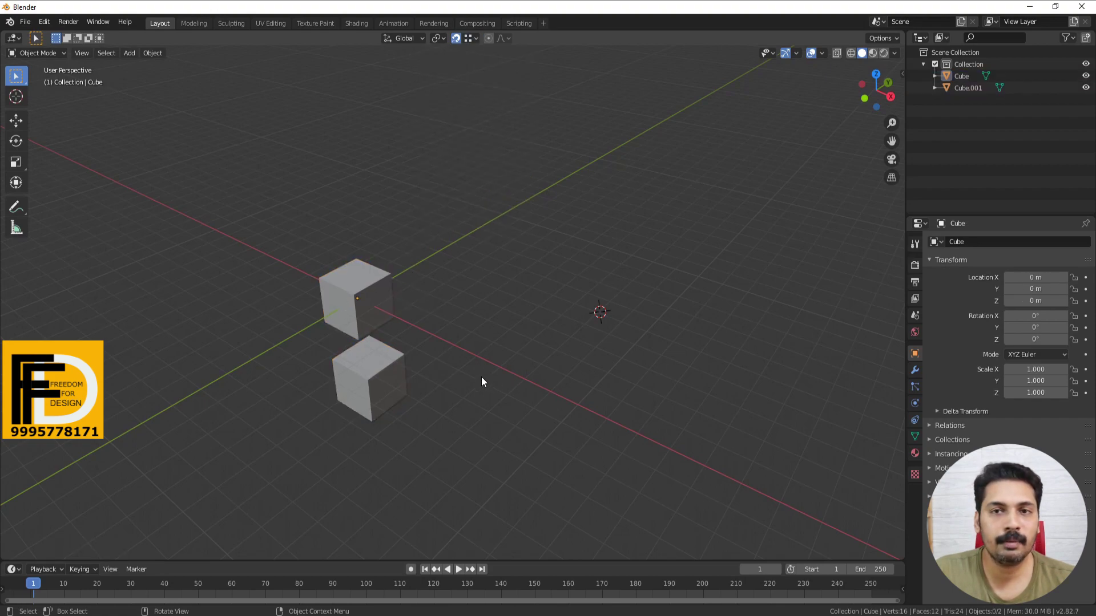
{"action": "left_click", "coordinate": [370, 378]}
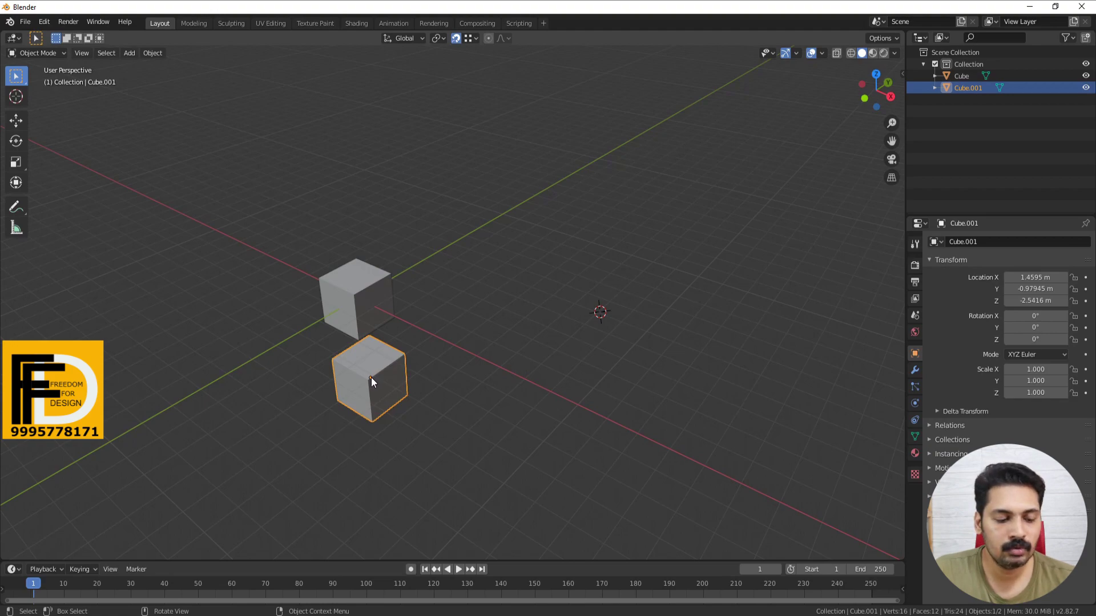
{"action": "key", "text": "g"}
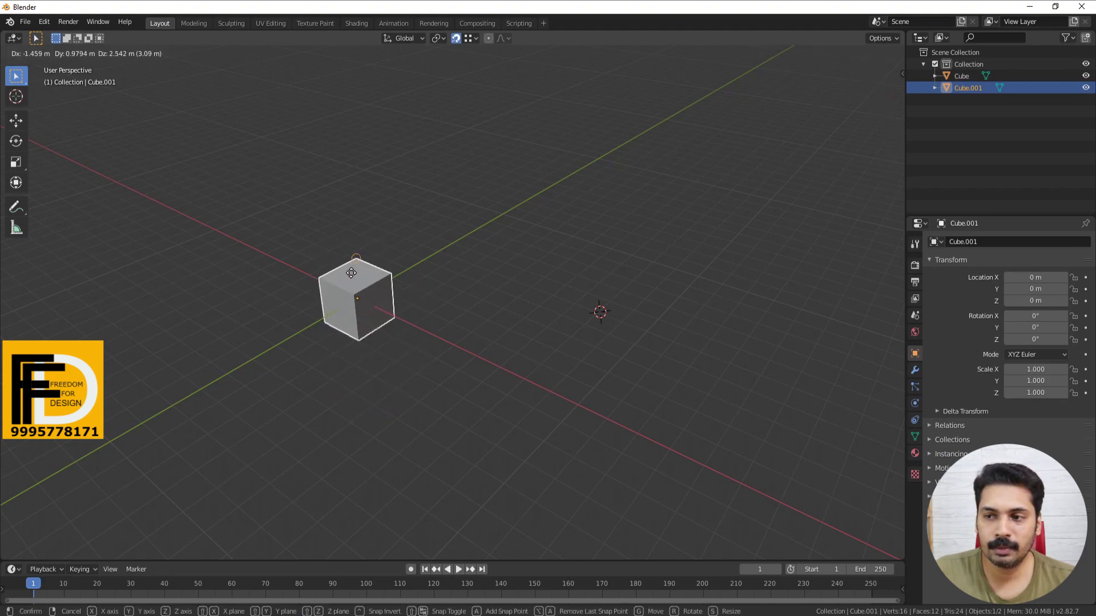
{"action": "left_click", "coordinate": [359, 296]}
{"action": "mouse_move", "coordinate": [368, 360]}
{"action": "middle_mouse_down"}
{"action": "mouse_move", "coordinate": [430, 376]}
{"action": "mouse_move", "coordinate": [401, 382]}
{"action": "middle_mouse_up"}
{"action": "scroll", "coordinate": [487, 360], "scroll_direction": "up", "scroll_amount": 3}
{"action": "mouse_move", "coordinate": [488, 360]}
{"action": "middle_mouse_down"}
{"action": "mouse_move", "coordinate": [456, 346]}
{"action": "mouse_move", "coordinate": [459, 330]}
{"action": "mouse_move", "coordinate": [441, 336]}
{"action": "mouse_move", "coordinate": [474, 362]}
{"action": "mouse_move", "coordinate": [467, 355]}
{"action": "middle_mouse_up"}
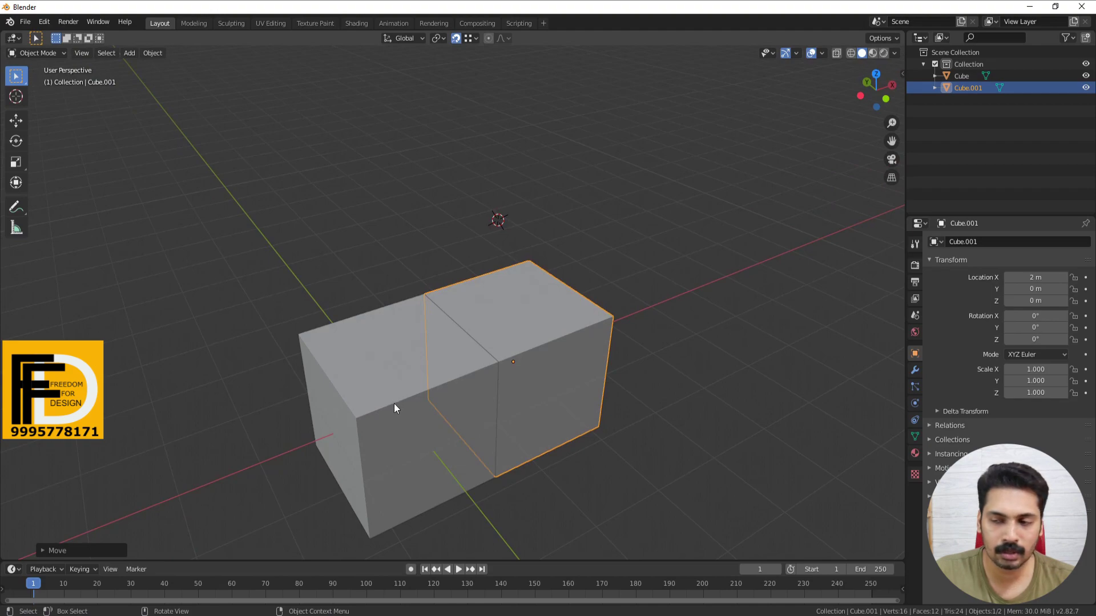
Shift Cube.001 -2 m on X, then lower it onto the first cube at 0, 0, 2 m and deselect
{"action": "type", "text": "gx-2"}
{"action": "key", "text": "Return"}
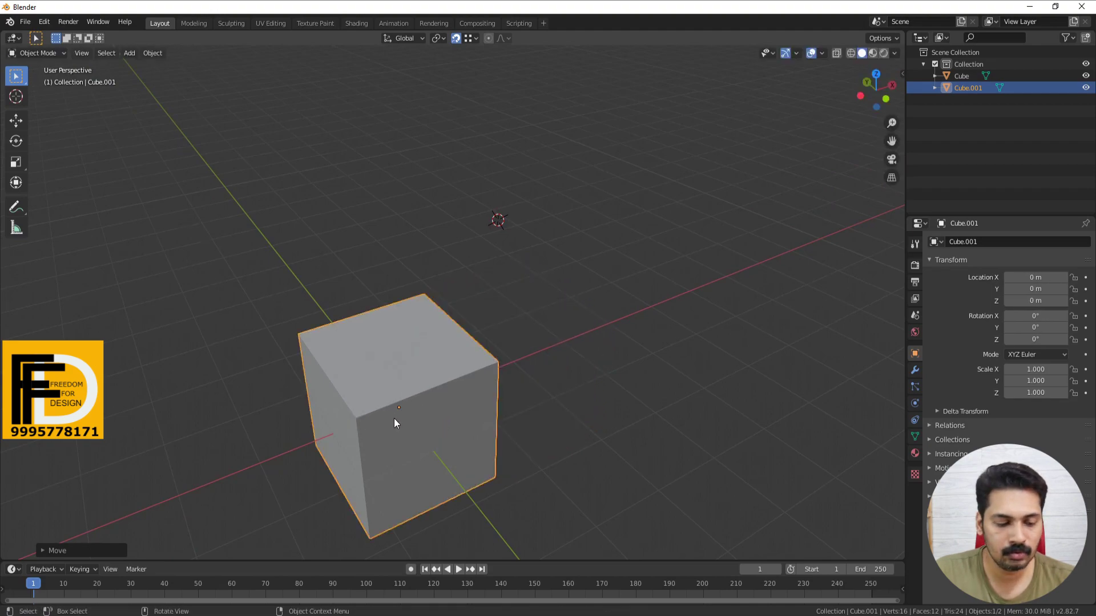
{"action": "key", "text": "g"}
{"action": "key", "text": "z"}
{"action": "left_click", "coordinate": [353, 241]}
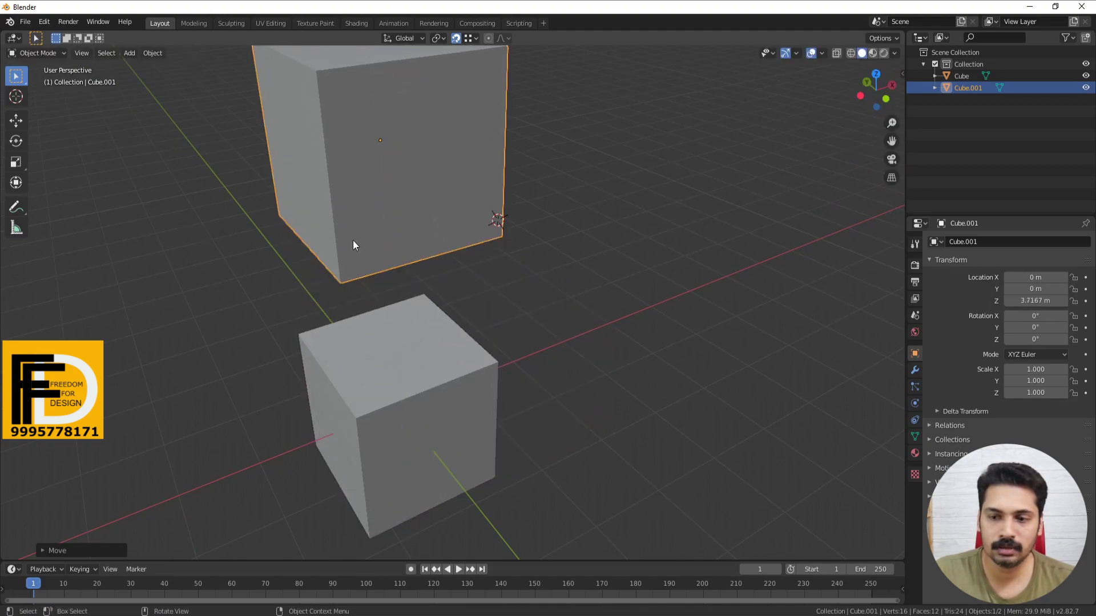
{"action": "key", "text": "g"}
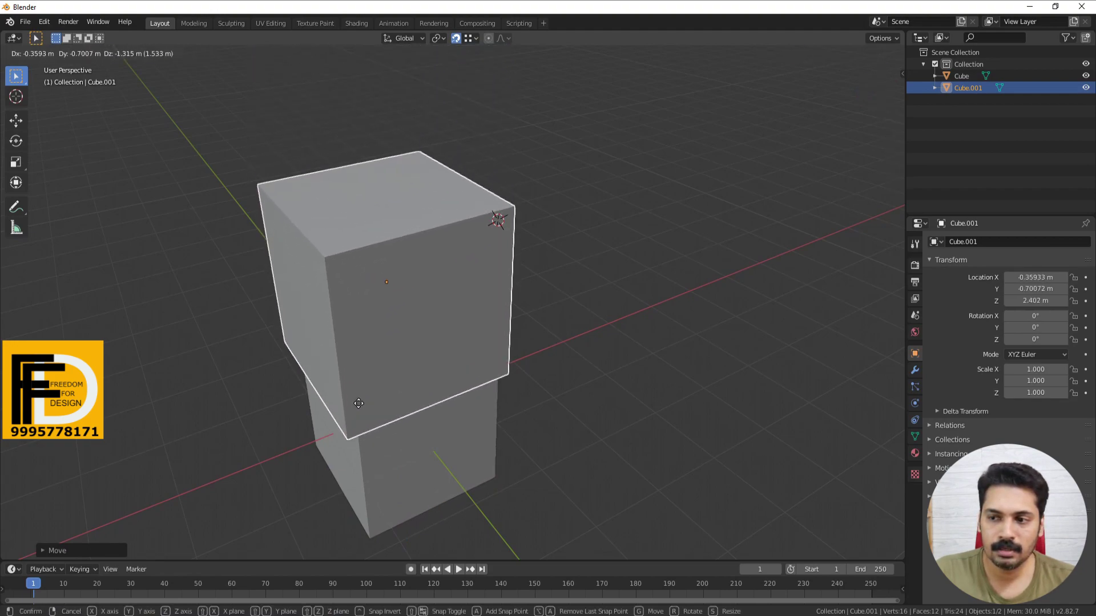
{"action": "left_click", "coordinate": [359, 410]}
{"action": "scroll", "coordinate": [450, 368], "scroll_direction": "down", "scroll_amount": 5}
{"action": "mouse_move", "coordinate": [450, 368]}
{"action": "middle_mouse_down"}
{"action": "mouse_move", "coordinate": [319, 336]}
{"action": "mouse_move", "coordinate": [433, 361]}
{"action": "mouse_move", "coordinate": [410, 324]}
{"action": "middle_mouse_up"}
{"action": "left_click", "coordinate": [389, 293]}
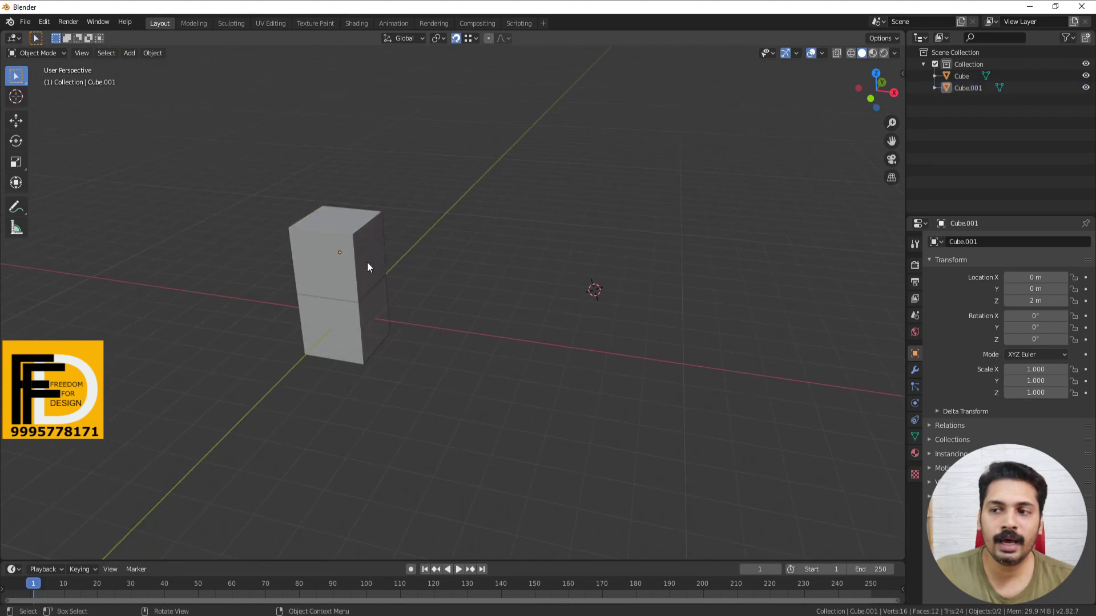
{"action": "scroll", "coordinate": [310, 253], "scroll_direction": "up", "scroll_amount": 4}
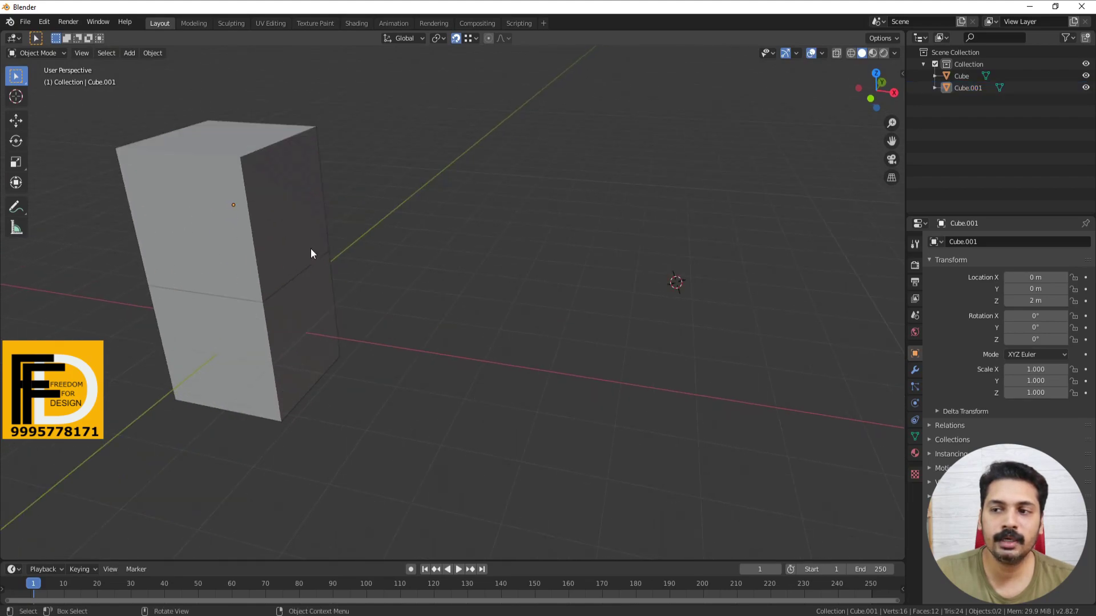
Switch the snap target to Edge and re-place Cube.001 atop the first cube at 0, 0, 2 m
{"action": "left_click", "coordinate": [476, 38]}
{"action": "left_click", "coordinate": [451, 96]}
{"action": "left_click", "coordinate": [258, 278]}
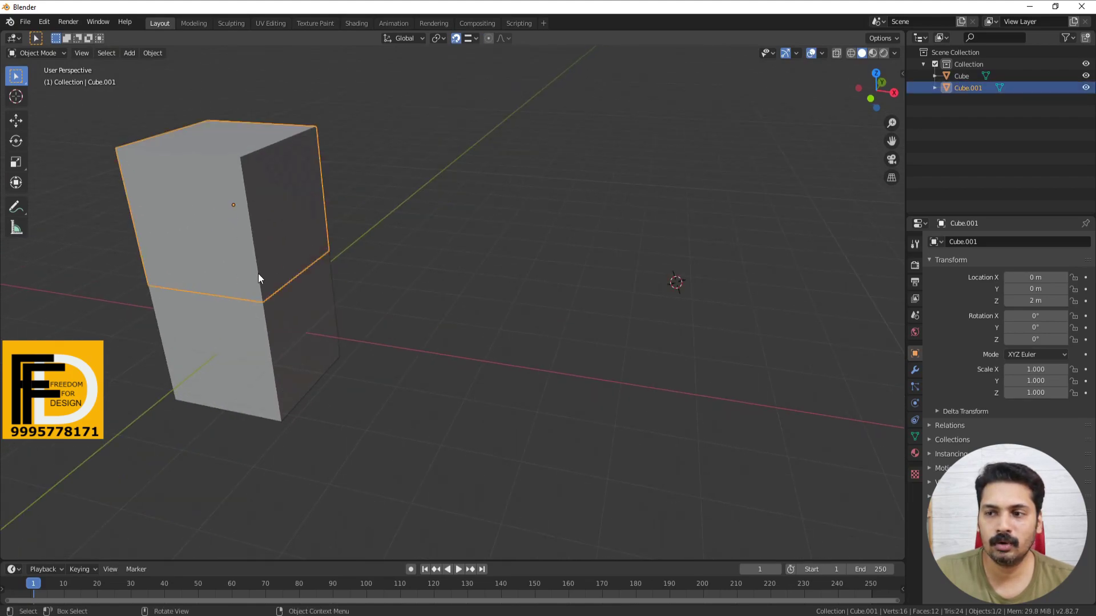
{"action": "key", "text": "g"}
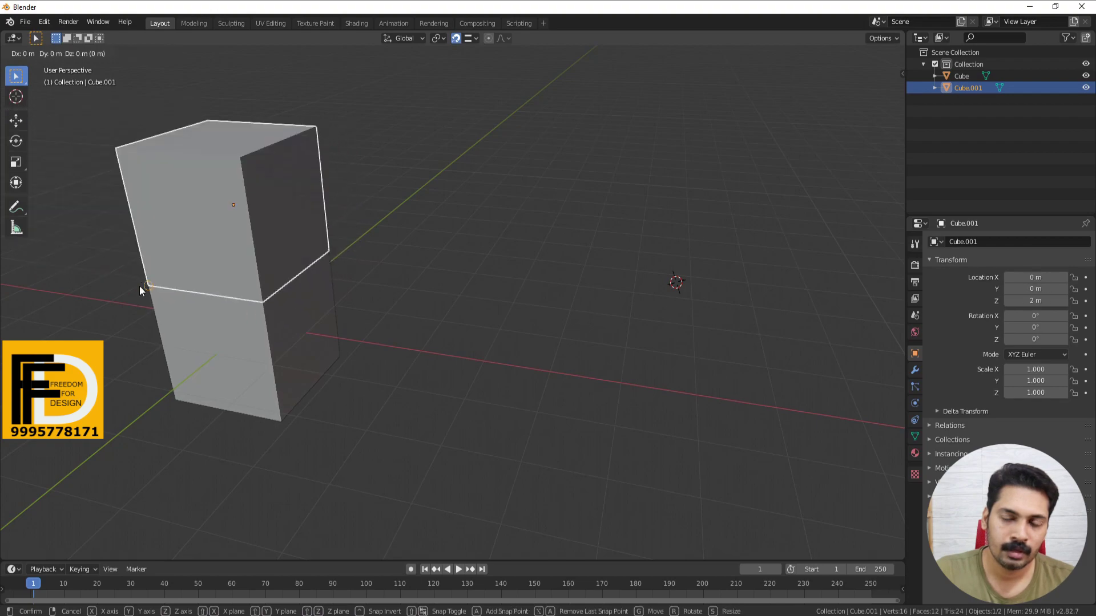
{"action": "left_click", "coordinate": [139, 286]}
{"action": "scroll", "coordinate": [255, 267], "scroll_direction": "down", "scroll_amount": 4}
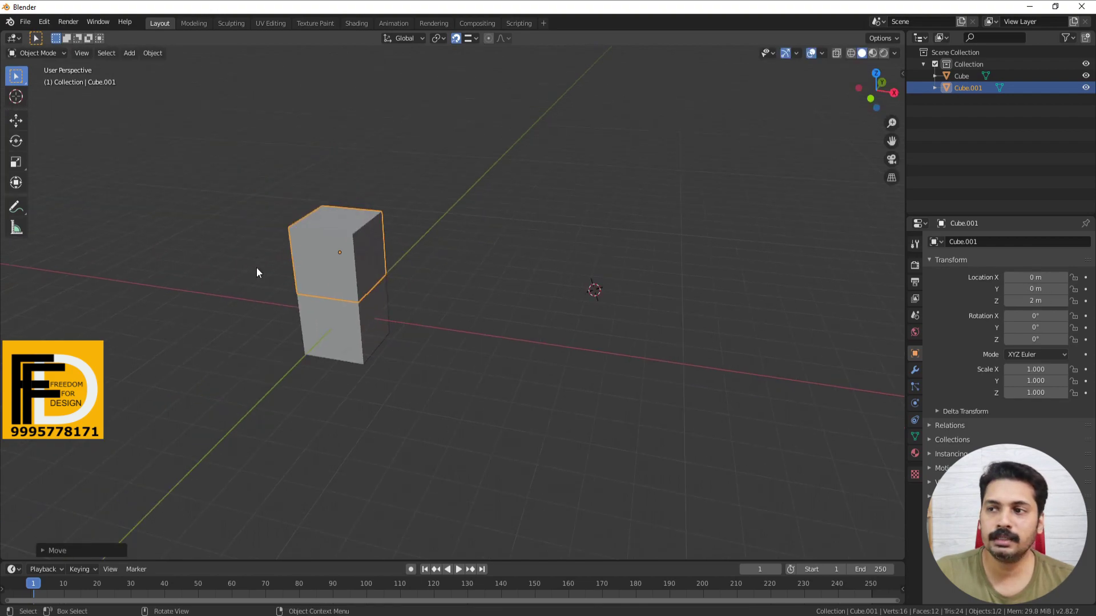
Switch the snap target to Face and snap Cube.001 against the first cube
{"action": "left_click", "coordinate": [476, 41]}
{"action": "left_click", "coordinate": [453, 108]}
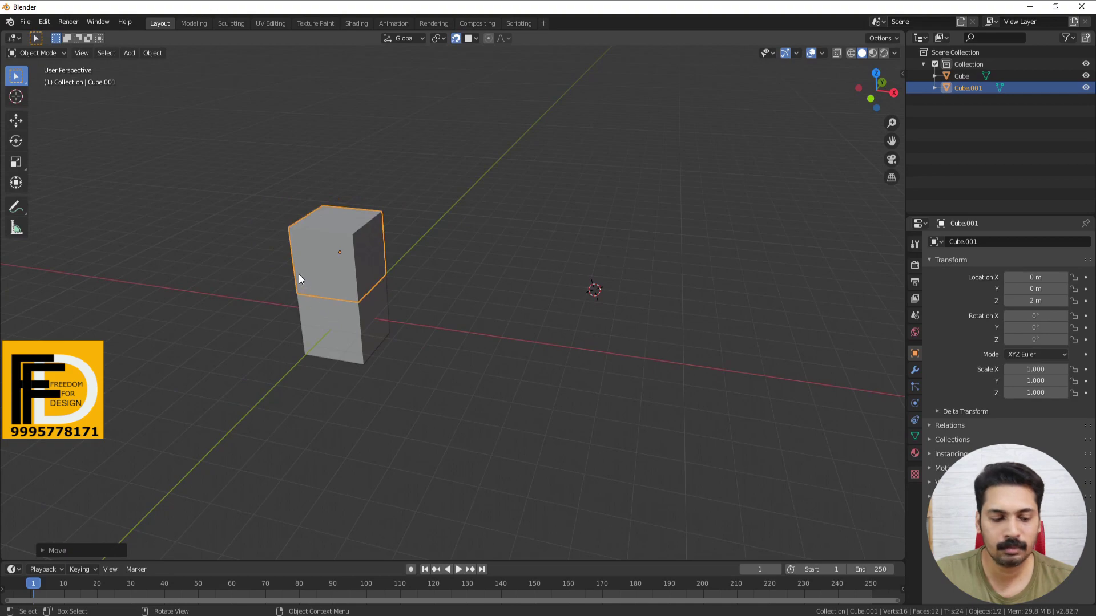
{"action": "key", "text": "g"}
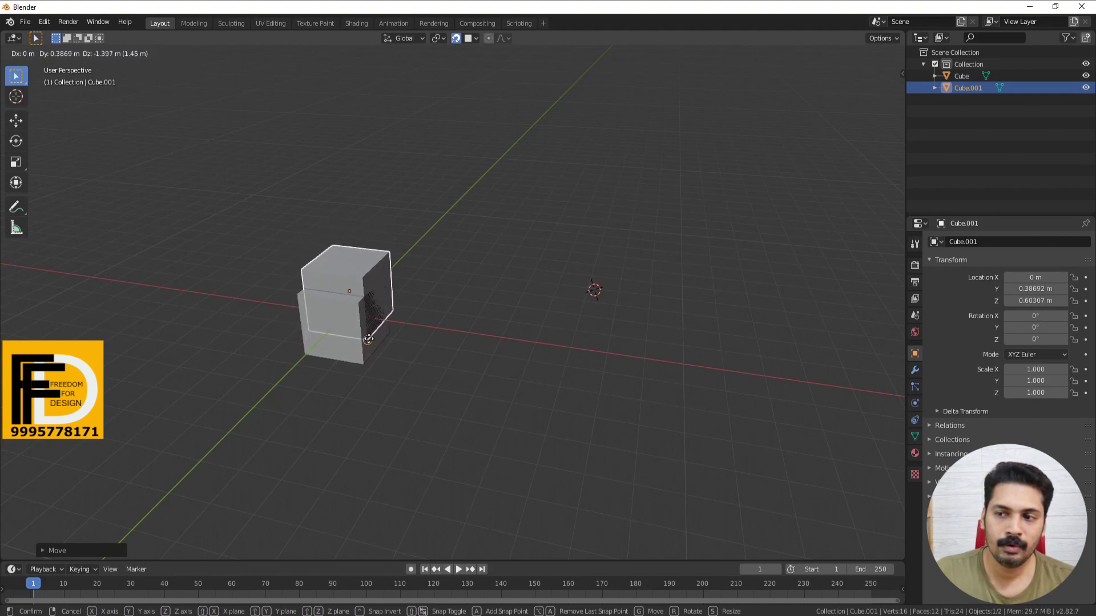
{"action": "left_click", "coordinate": [370, 334]}
{"action": "middle_click_drag", "start_coordinate": [460, 359], "coordinate": [349, 368]}
{"action": "scroll", "coordinate": [346, 232], "scroll_direction": "up", "scroll_amount": 3}
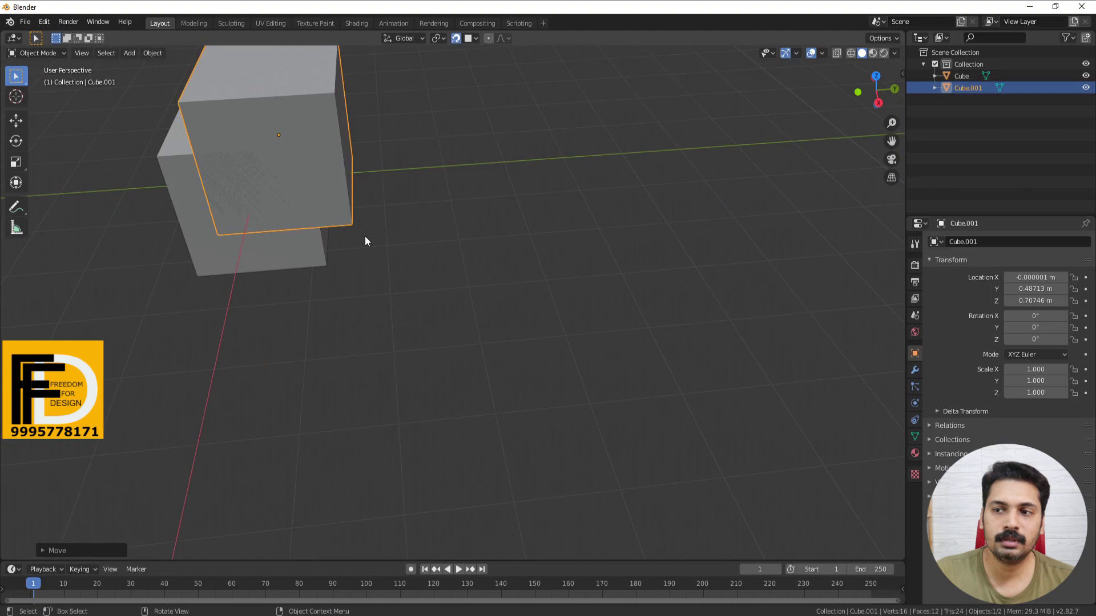
{"action": "mouse_move", "coordinate": [345, 233]}
{"action": "middle_mouse_down"}
{"action": "mouse_move", "coordinate": [477, 319]}
{"action": "mouse_move", "coordinate": [625, 384]}
{"action": "middle_mouse_up"}
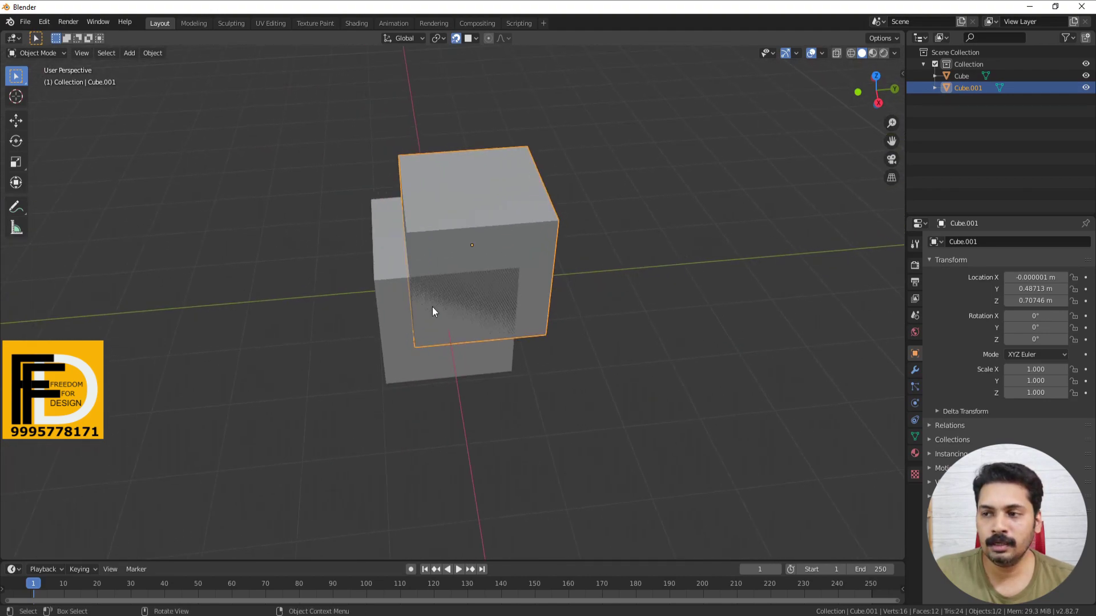
Move Cube.001 away from the first cube to X 0.090571, Y 5.2048, Z 1.1939 m
{"action": "key", "text": "g"}
{"action": "left_click", "coordinate": [736, 260]}
{"action": "scroll", "coordinate": [614, 260], "scroll_direction": "down", "scroll_amount": 3}
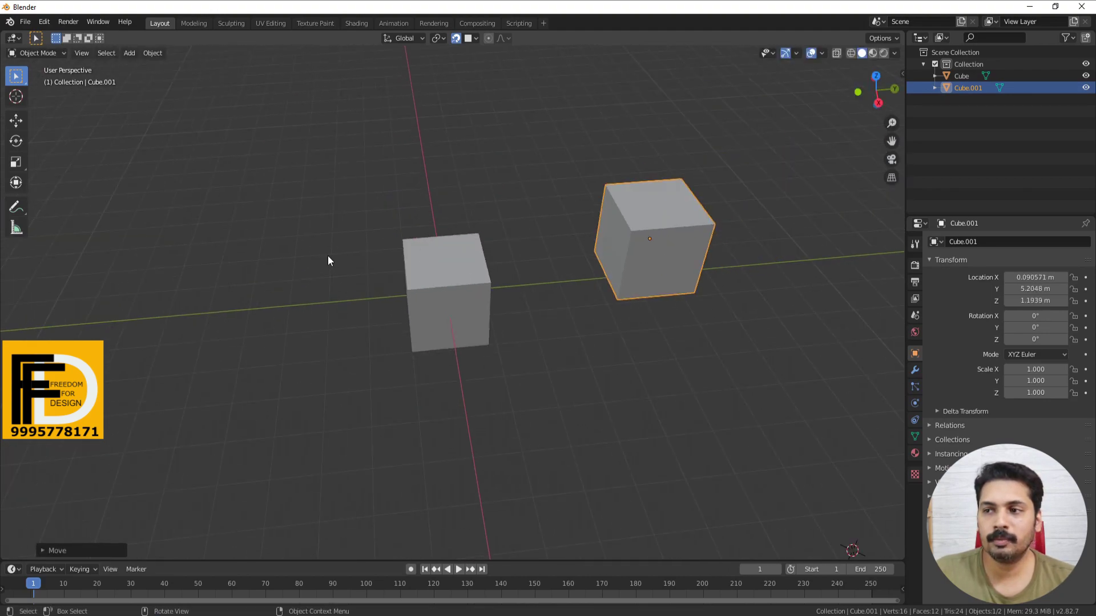
{"action": "mouse_move", "coordinate": [561, 327]}
{"action": "middle_mouse_down"}
{"action": "mouse_move", "coordinate": [416, 342]}
{"action": "mouse_move", "coordinate": [472, 350]}
{"action": "mouse_move", "coordinate": [461, 335]}
{"action": "middle_mouse_up"}
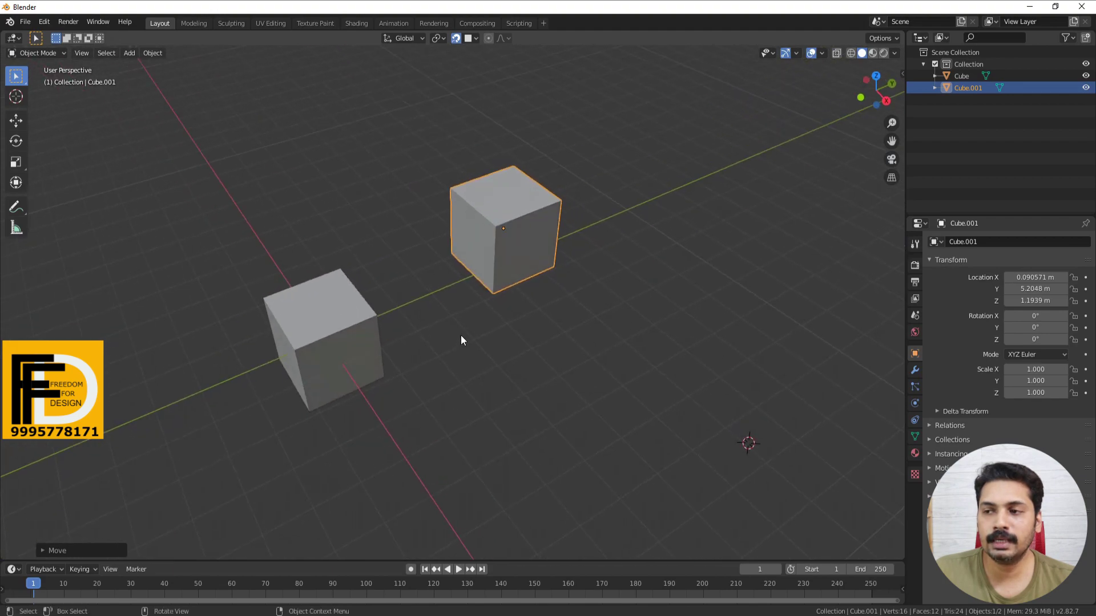
{"action": "left_click", "coordinate": [475, 38]}
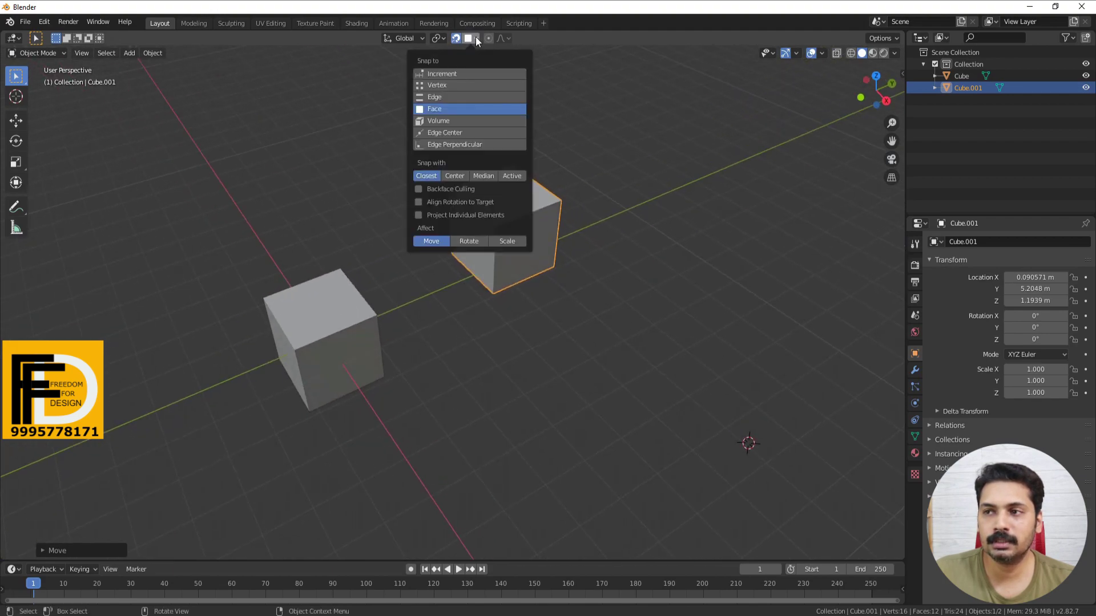
With Vertex snapping, move Cube.001 twice, leaving it at X -1.1252, Y 3.5808, Z 1.3982 m
{"action": "left_click", "coordinate": [439, 85]}
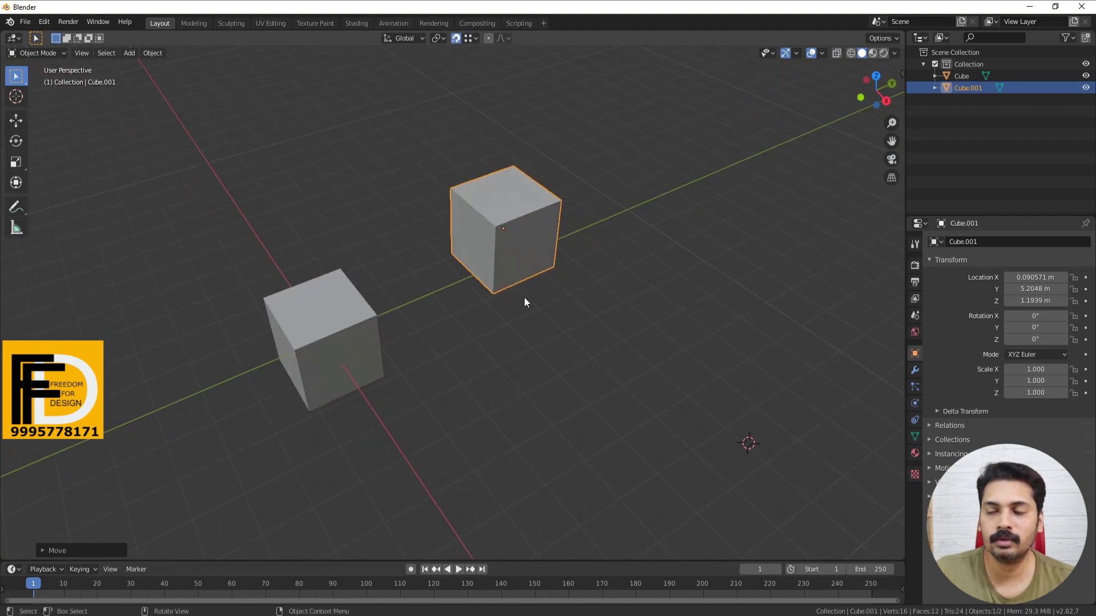
{"action": "key", "text": "g"}
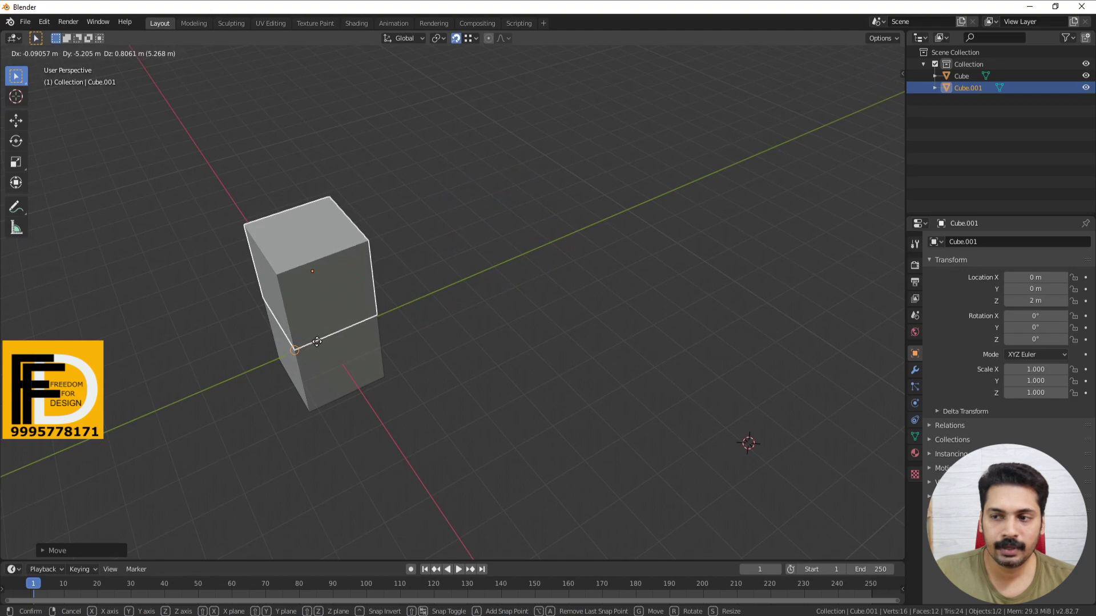
{"action": "left_click", "coordinate": [513, 292]}
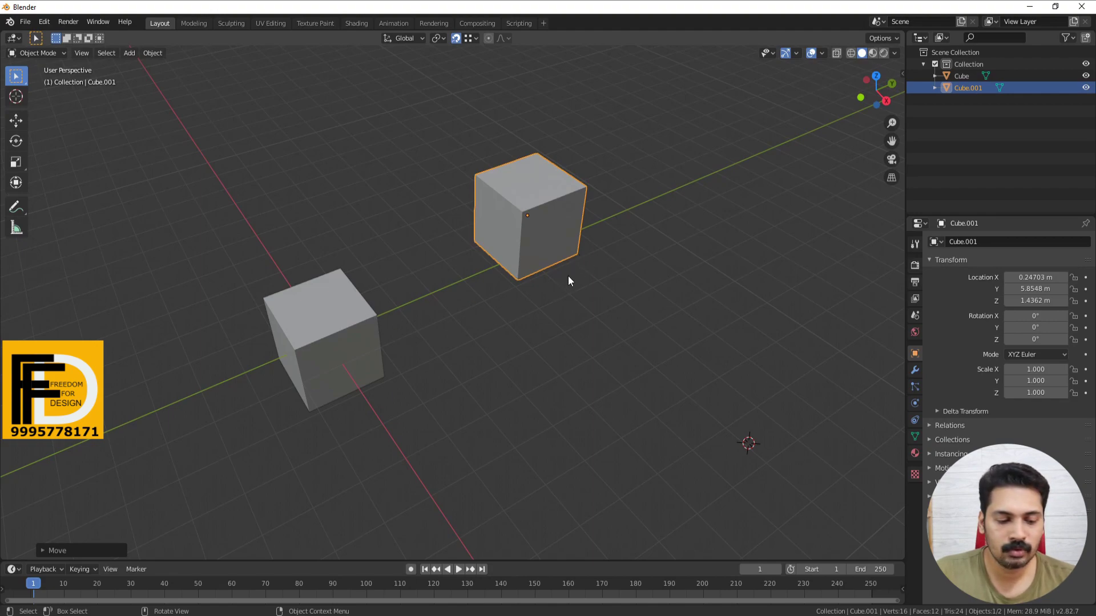
{"action": "key", "text": "g"}
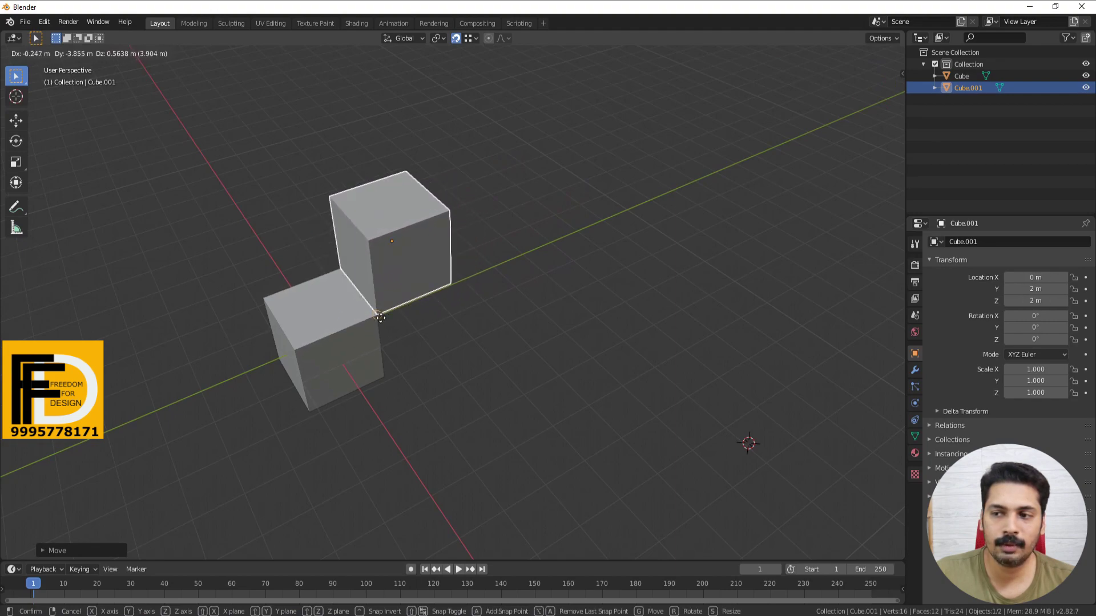
{"action": "left_click", "coordinate": [467, 280]}
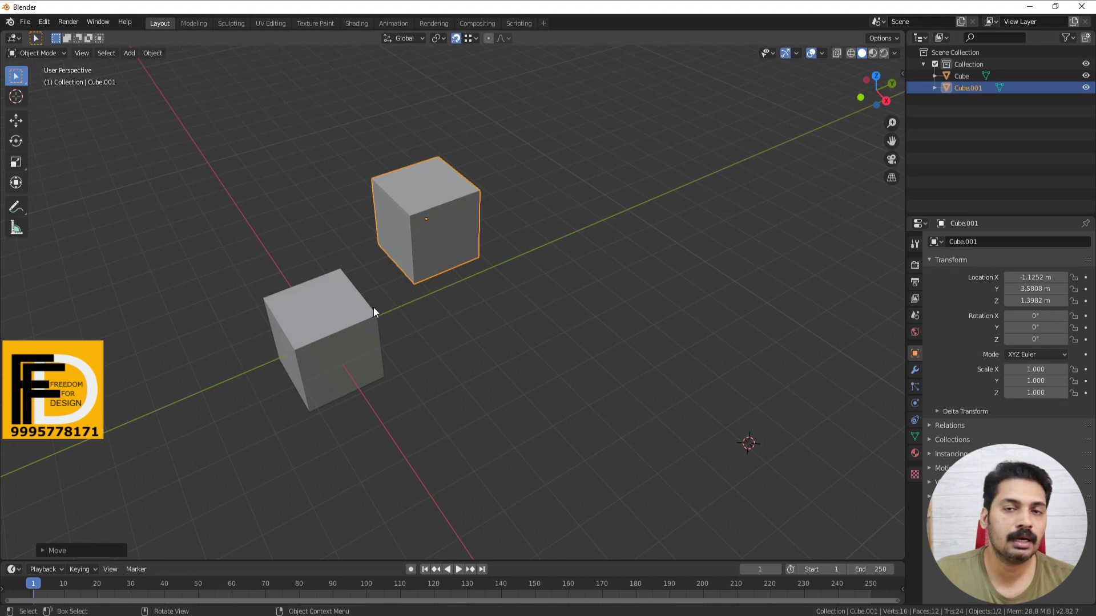
Vertex-snap Cube.001 to the first cube's corner, move it left, then bring it above the first cube
{"action": "key", "text": "g"}
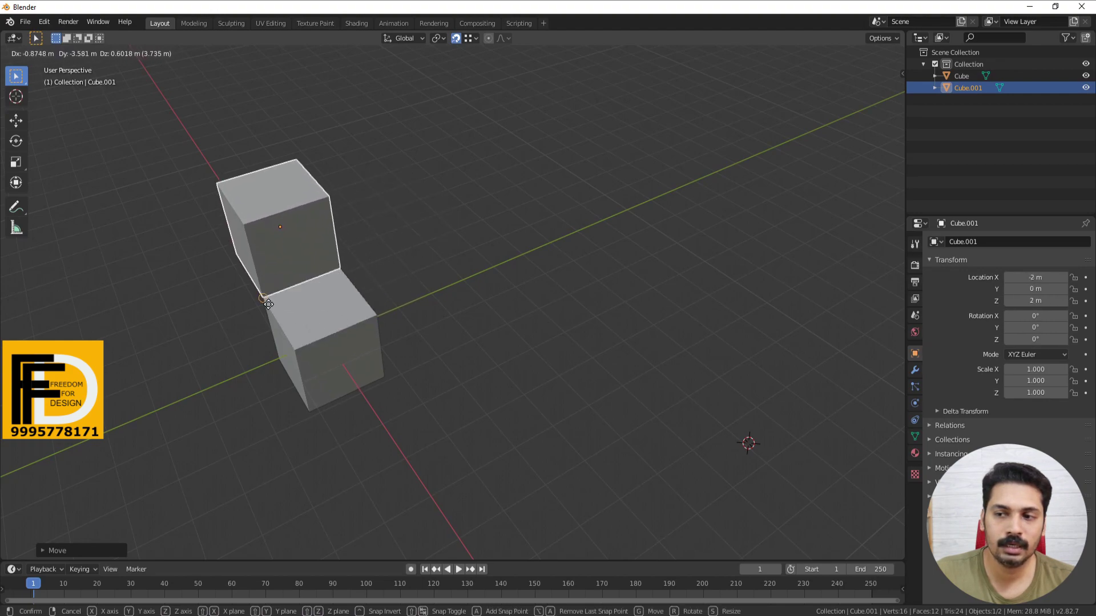
{"action": "left_click", "coordinate": [376, 318]}
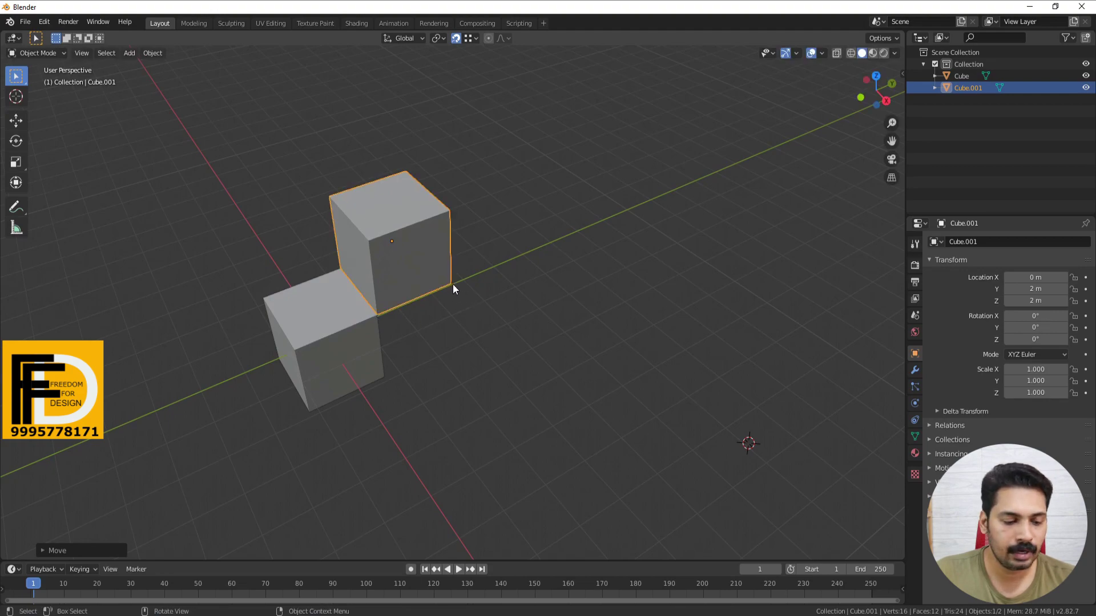
{"action": "key", "text": "g"}
{"action": "left_click", "coordinate": [169, 381]}
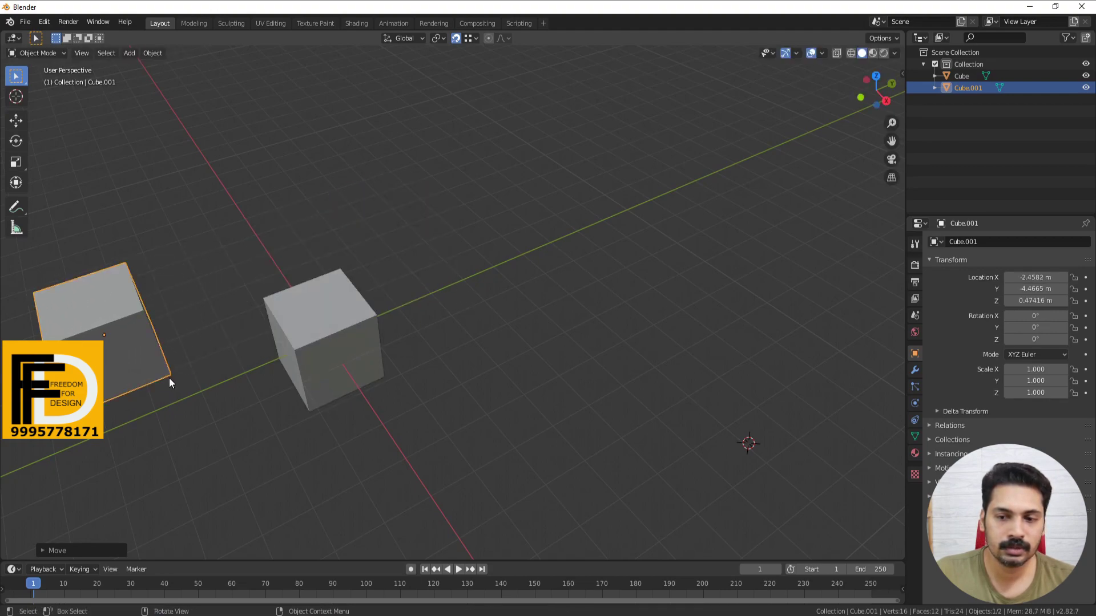
{"action": "key", "text": "g"}
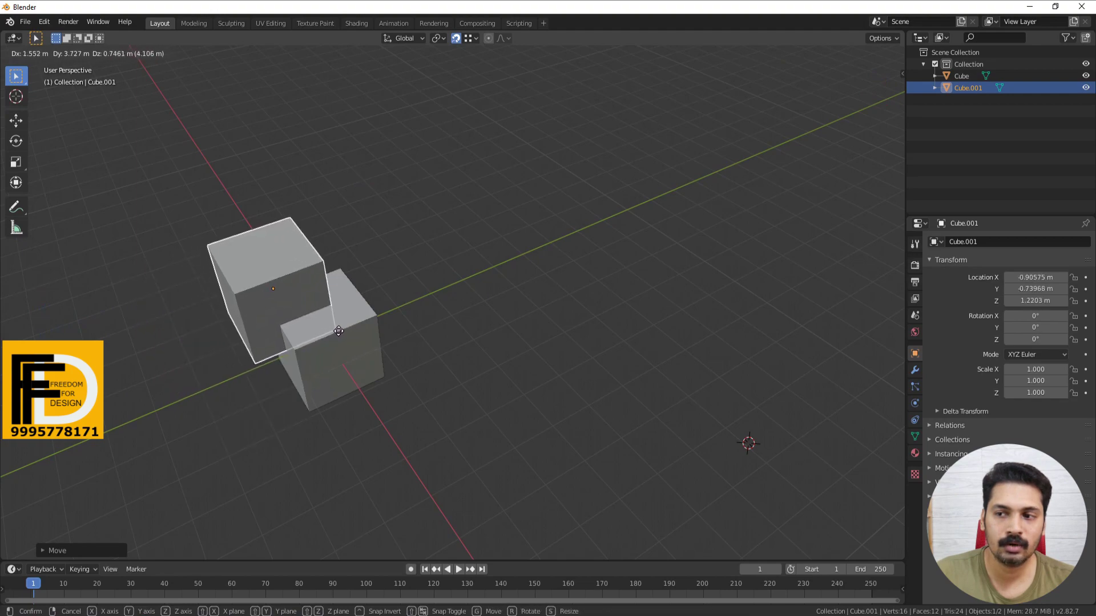
{"action": "key", "text": "ctrl"}
{"action": "left_click", "coordinate": [358, 254]}
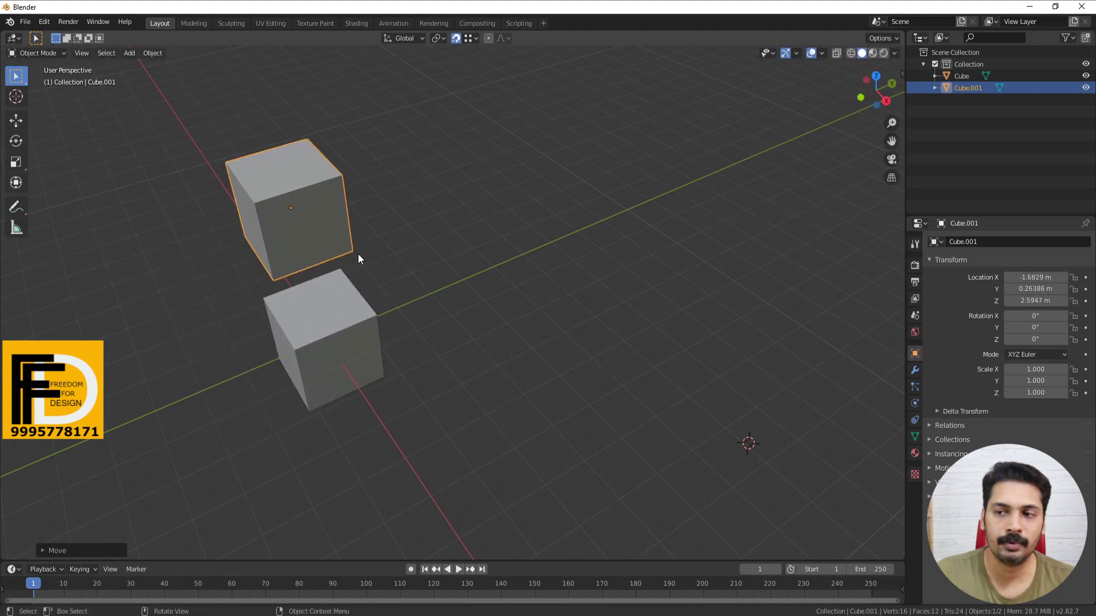
Settle Cube.001 exactly on top at 0, 0, 2 m, recentre the view and dismiss the Move panel
{"action": "key", "text": "g"}
{"action": "left_click", "coordinate": [374, 311]}
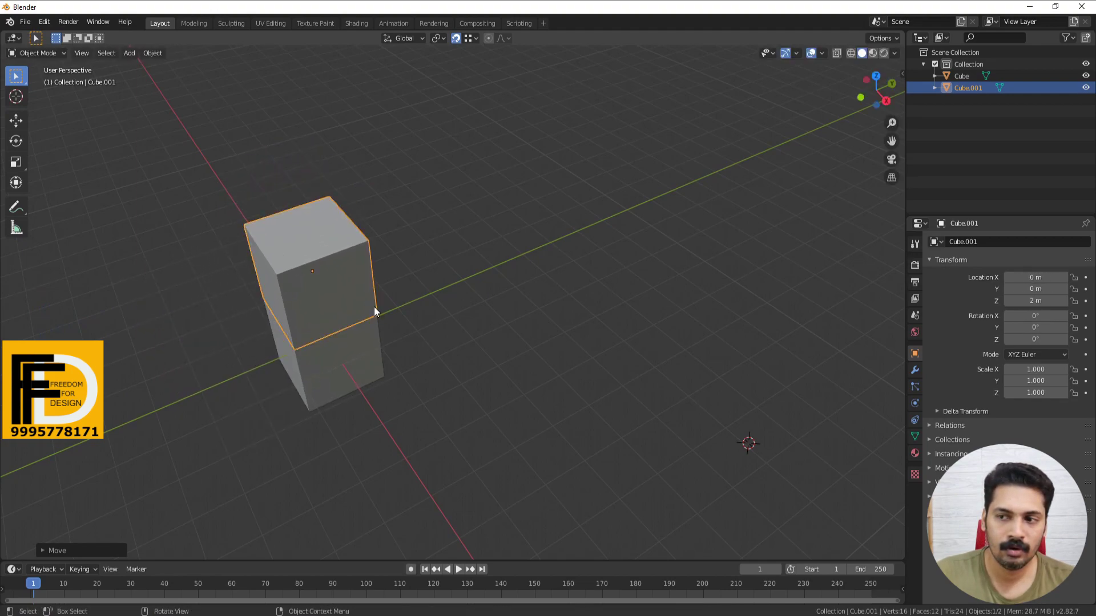
{"action": "middle_click_drag", "start_coordinate": [413, 320], "coordinate": [619, 313], "text": "shift"}
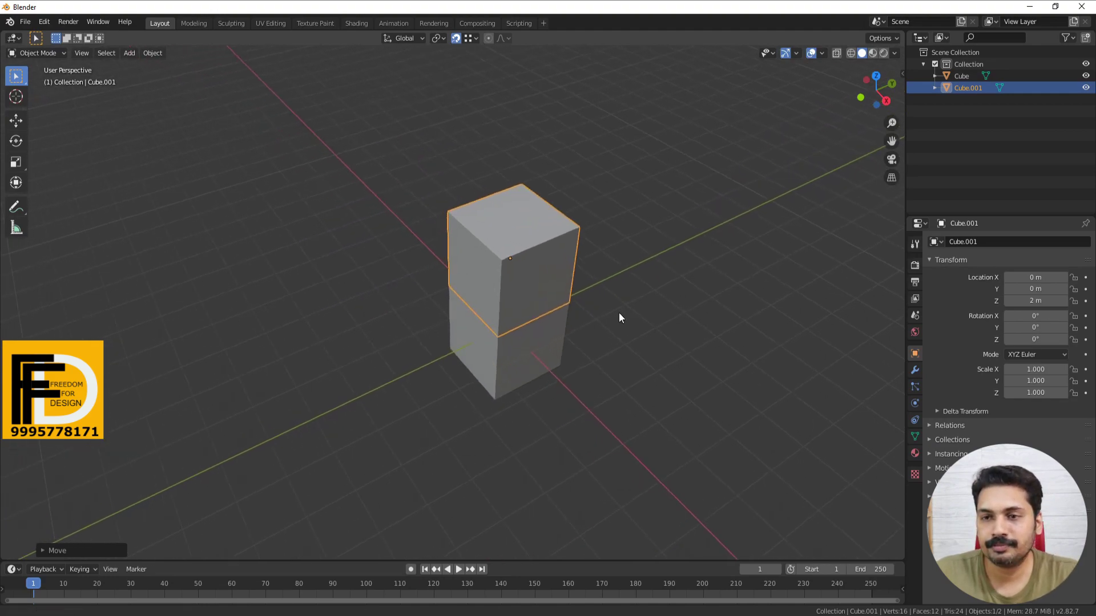
{"action": "scroll", "coordinate": [484, 281], "scroll_direction": "up", "scroll_amount": 2}
{"action": "scroll", "coordinate": [484, 281], "scroll_direction": "up", "scroll_amount": 1}
{"action": "scroll", "coordinate": [249, 259], "scroll_direction": "down", "scroll_amount": 3}
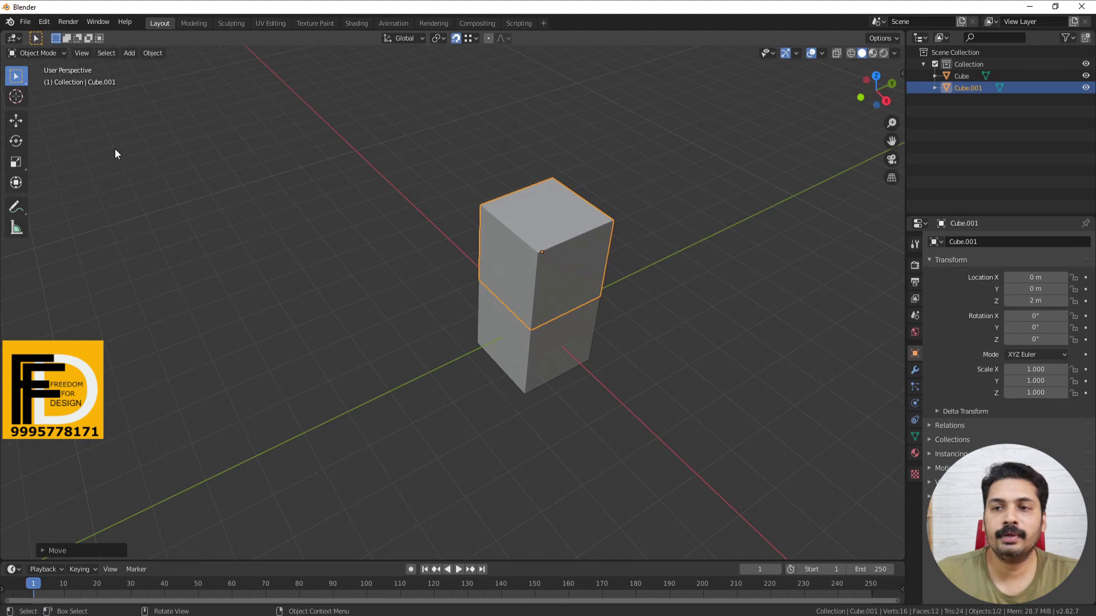
{"action": "right_click", "coordinate": [232, 223], "text": "shift"}
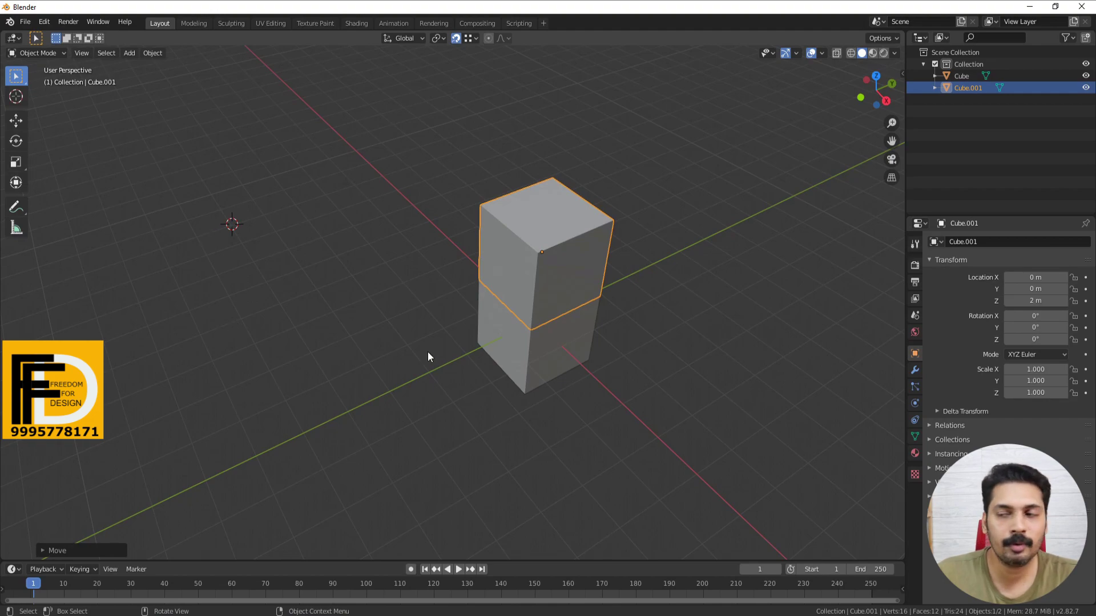
{"action": "left_click", "coordinate": [522, 311]}
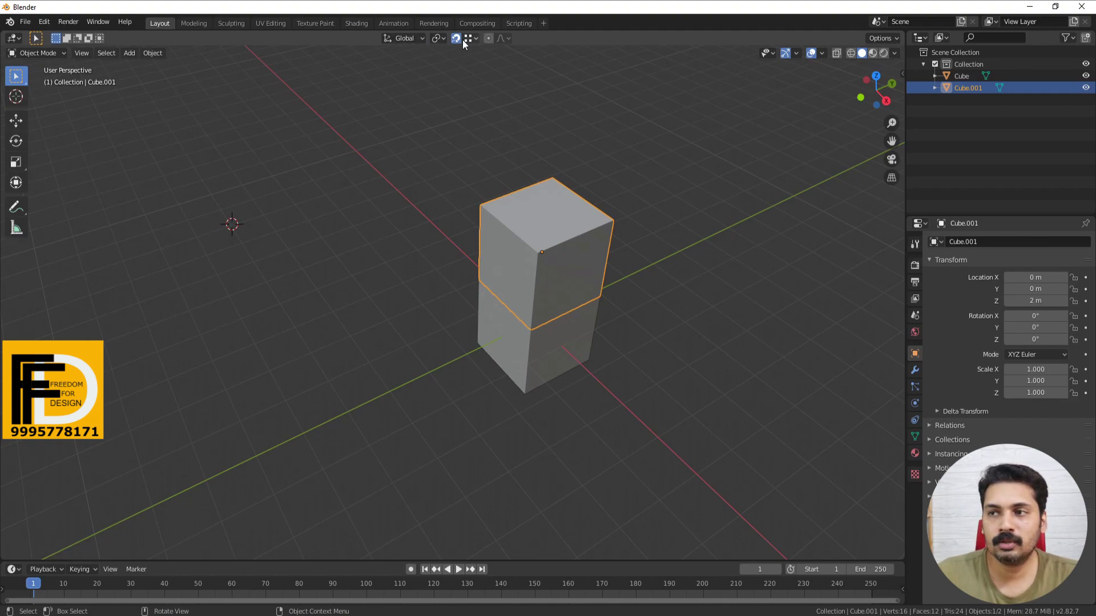
Disable snapping with Shift+Tab and display the Snap To target options
{"action": "key", "text": "shift+Tab"}
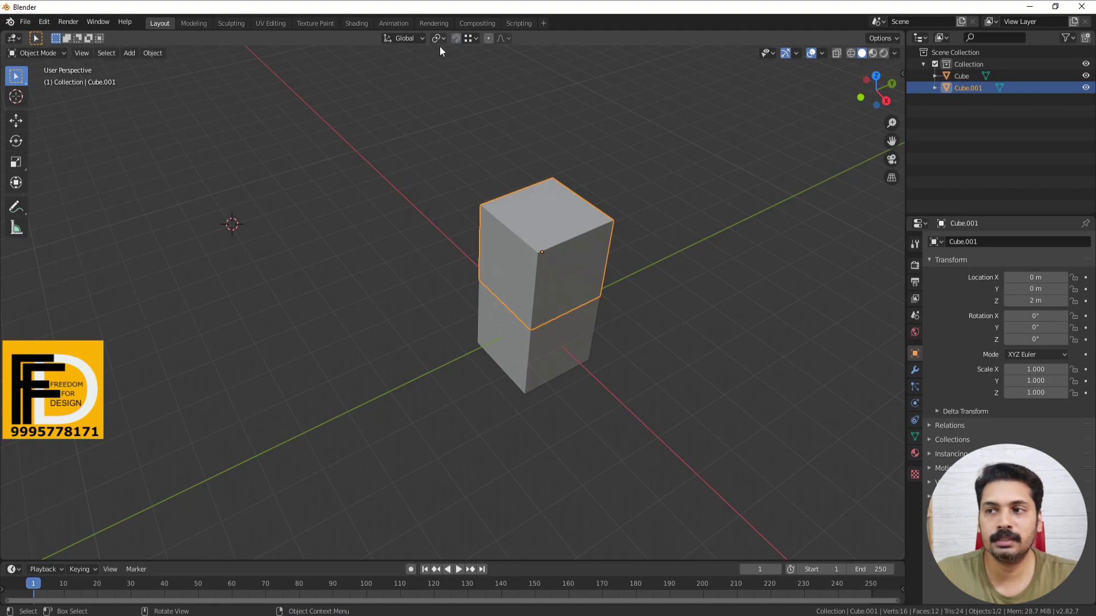
{"action": "left_click", "coordinate": [476, 38]}
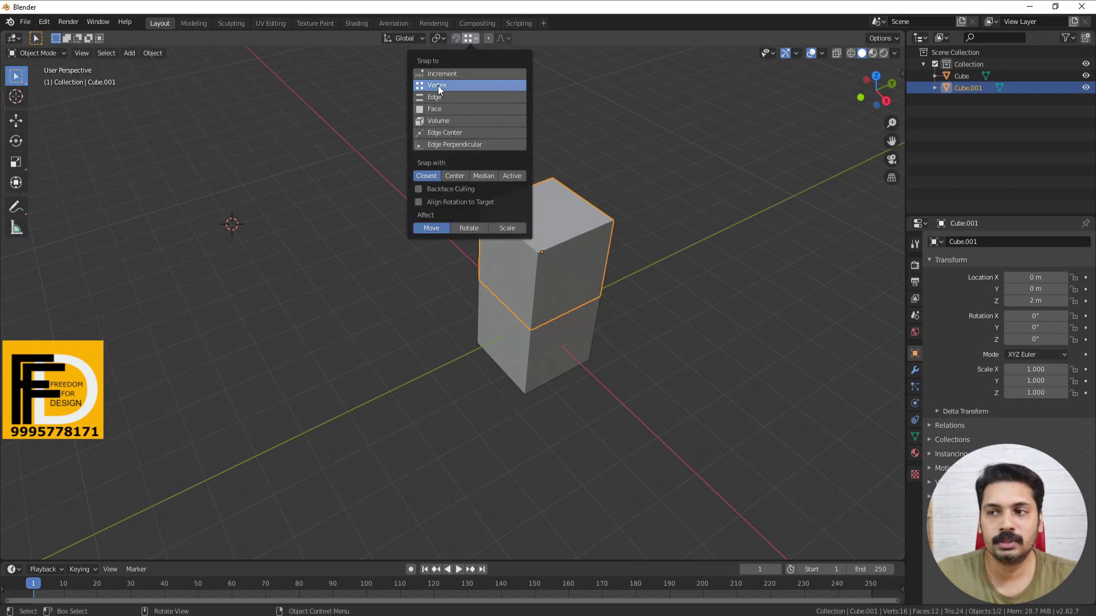